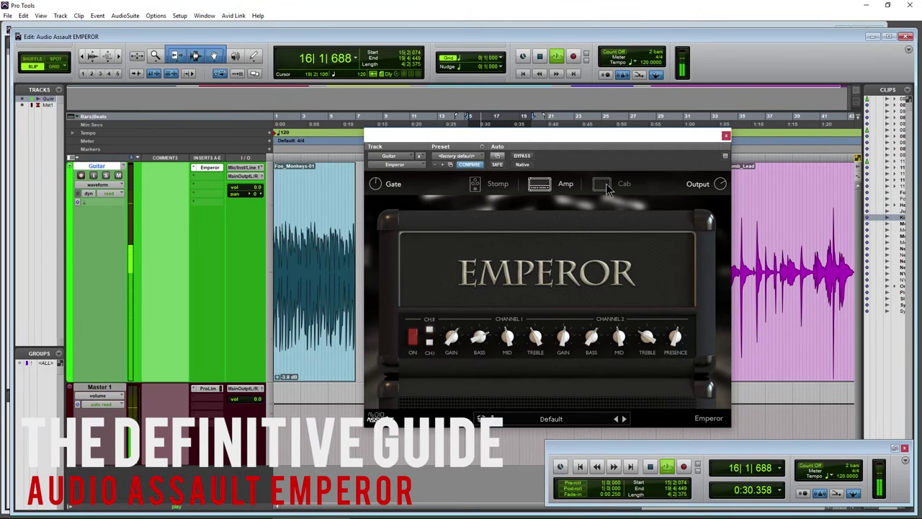
Step: Move the Emperor cabinet mic left, raise Channel 1 gain, and set Channel 2 mid to 5.99
left_click(604, 185)
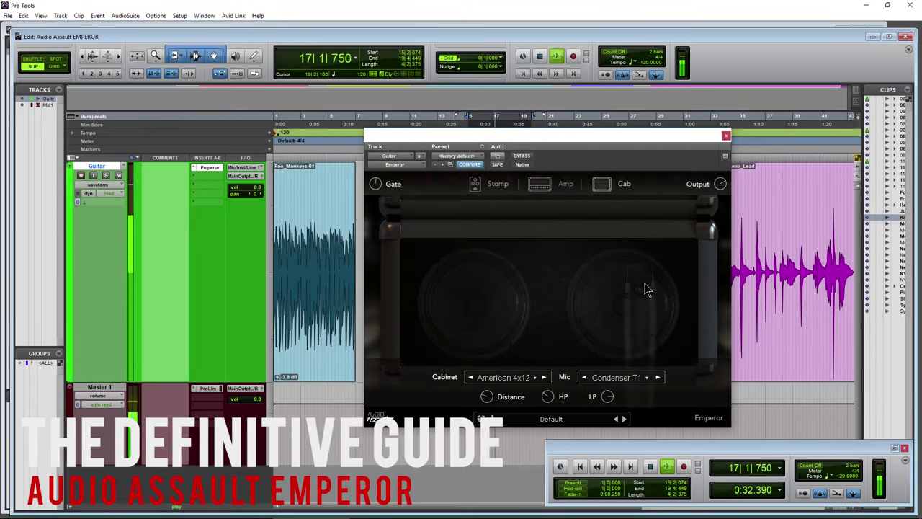
left_click_drag(647, 288, 556, 295)
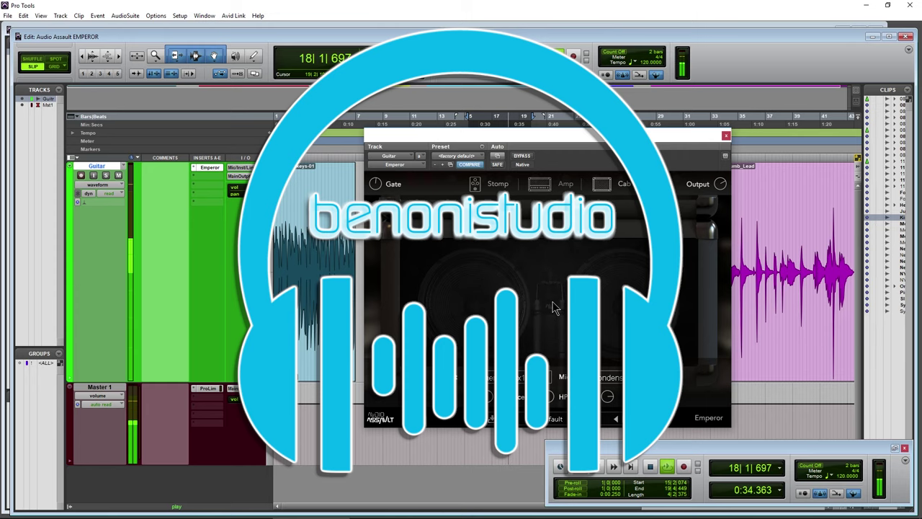
left_click(540, 185)
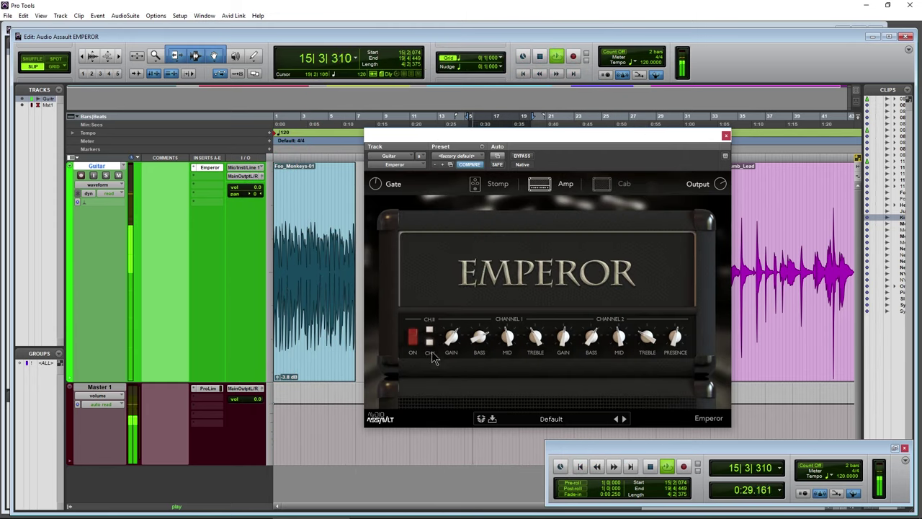
left_click_drag(451, 338, 449, 350)
left_click_drag(565, 346, 565, 349)
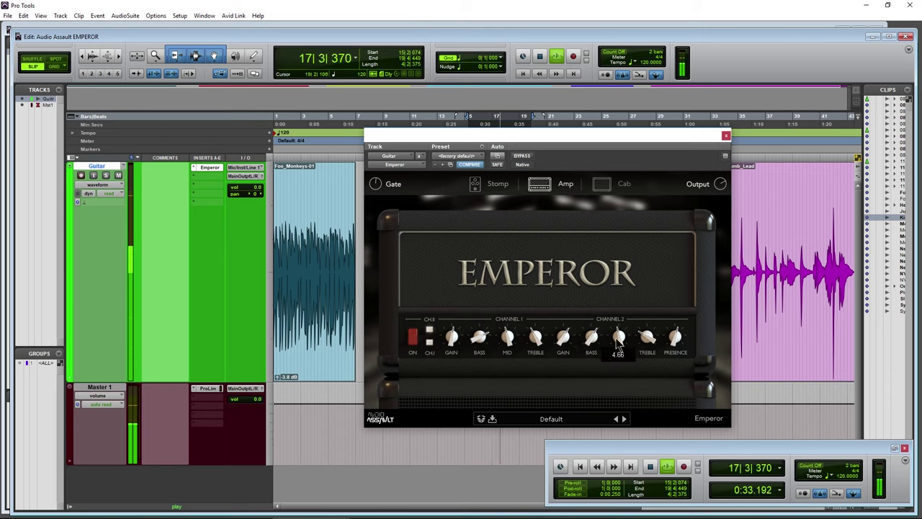
left_click_drag(620, 339, 623, 332)
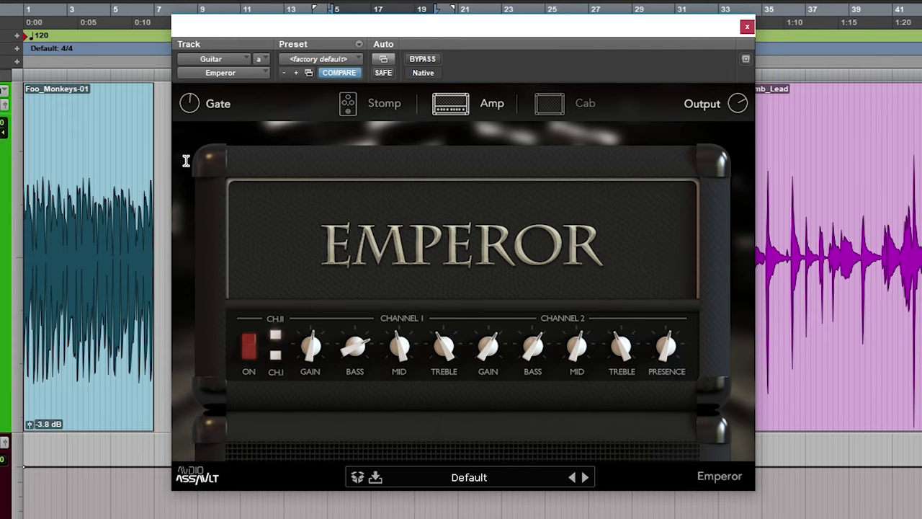
Step: Select the Slip_no_blister clip, zoom around it, and place the playback start just before it
left_click_drag(486, 35, 71, 186)
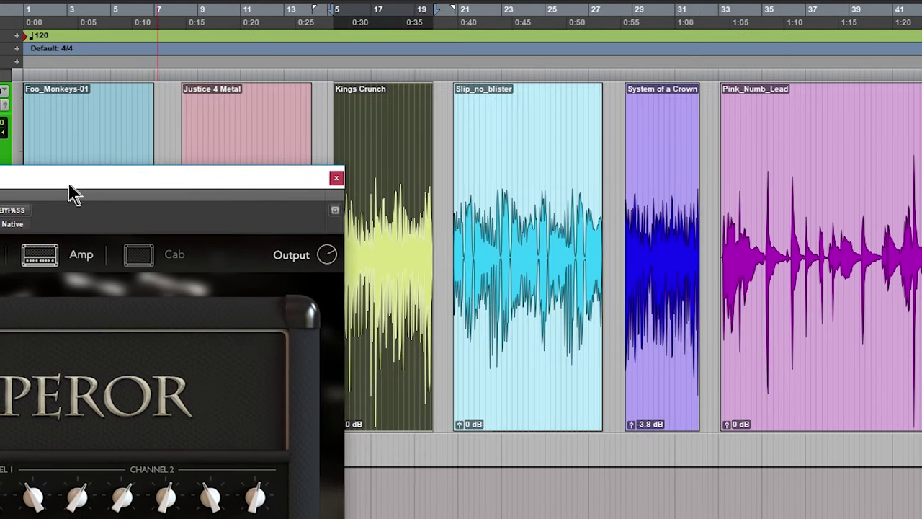
left_click(538, 324)
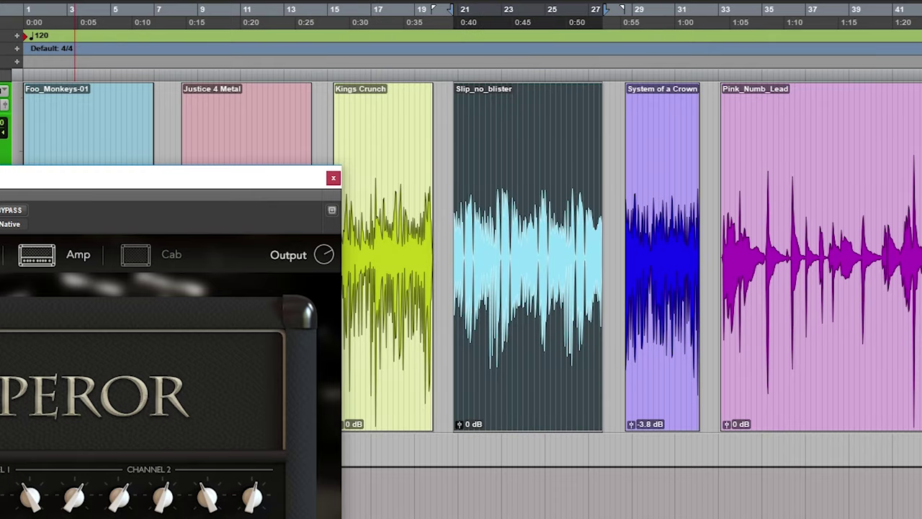
key("ctrl+]")
key("ctrl+]")
key("ctrl+]")
key("ctrl+]")
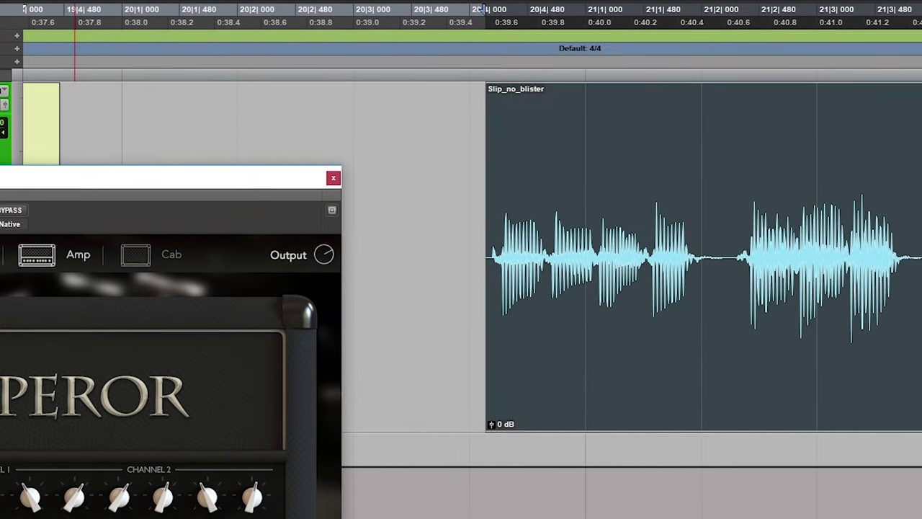
key("ctrl+]")
key("ctrl+]")
key("ctrl+[")
key("ctrl+[")
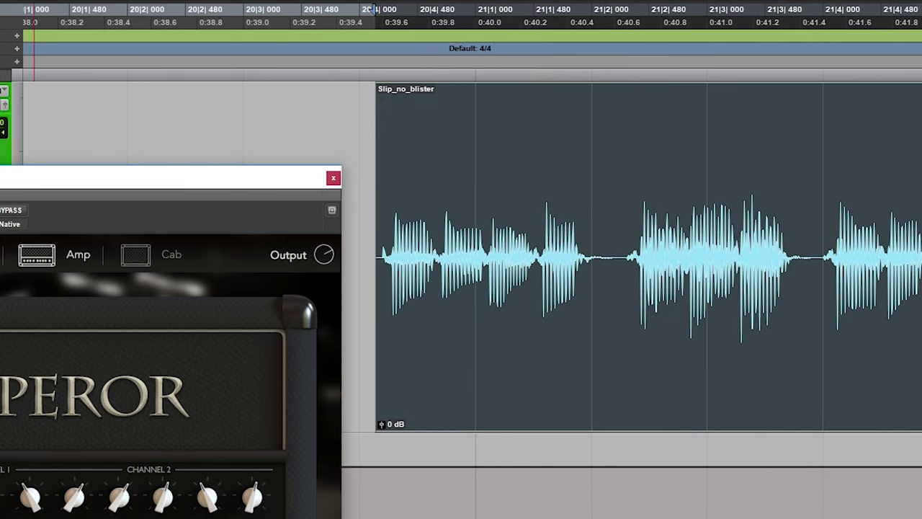
key("ctrl+[")
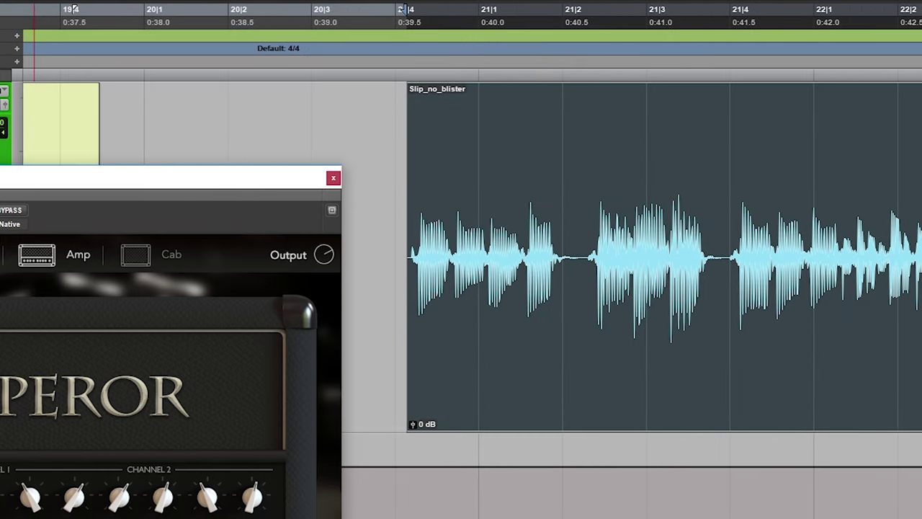
left_click(563, 247)
left_click(715, 242)
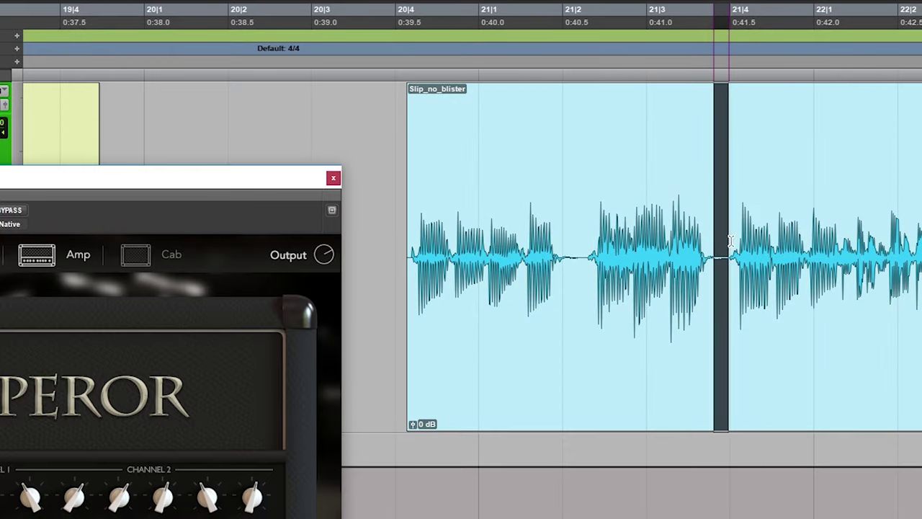
left_click_drag(715, 242, 730, 244)
left_click(384, 191)
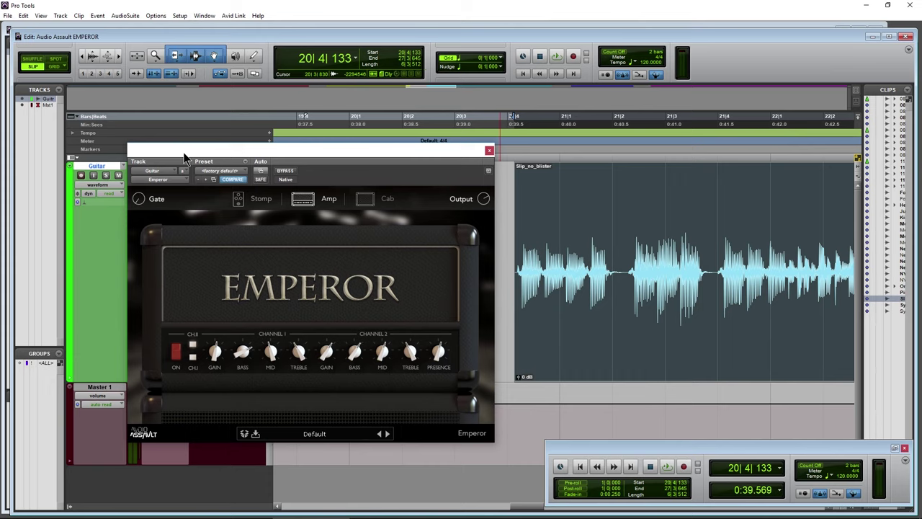
Step: Reposition the plugin window and play a few seconds of the Slip_no_blister riff
left_click_drag(183, 157, 277, 174)
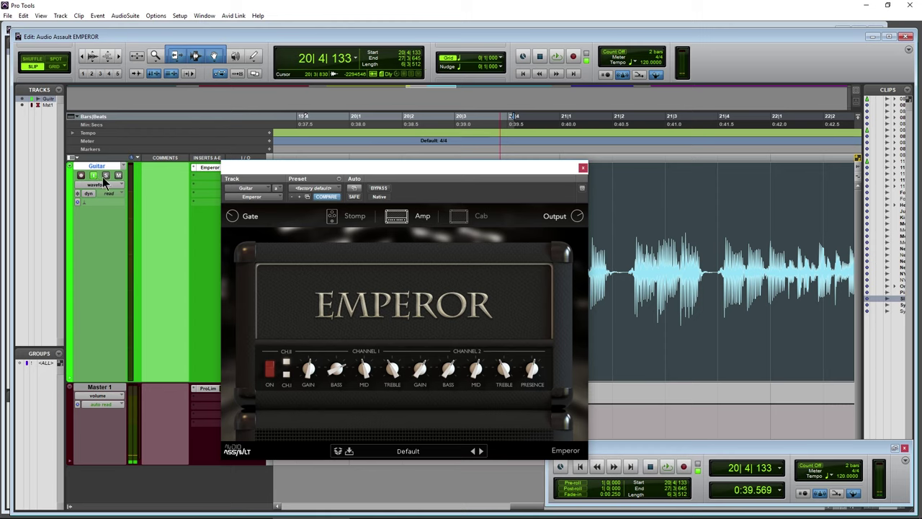
left_click_drag(376, 171, 300, 164)
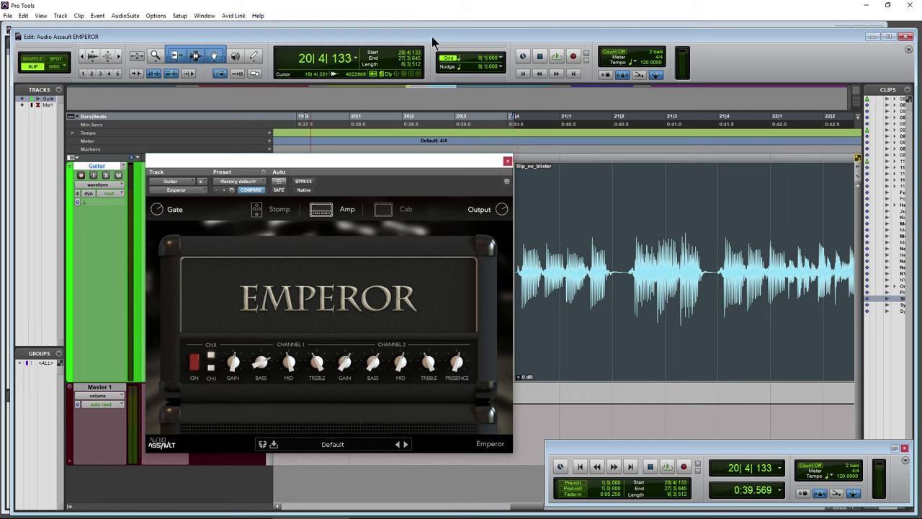
key("space")
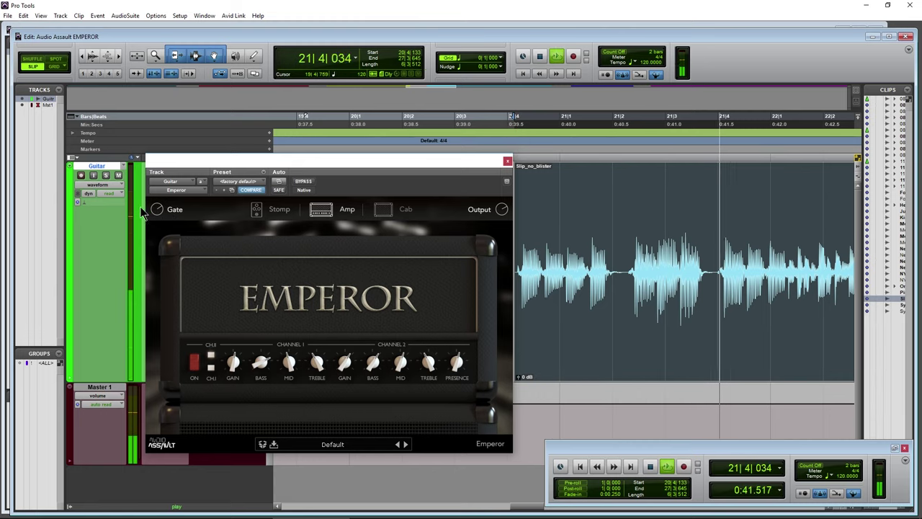
key("space")
Step: During playback, drop the gate threshold to -150, then raise it to 60.58dB and recheck
mouse_move(159, 213)
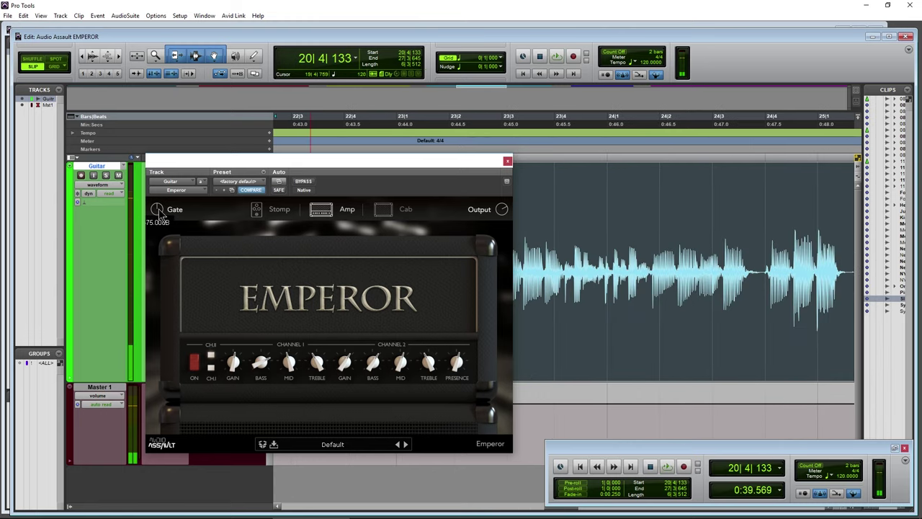
key("space")
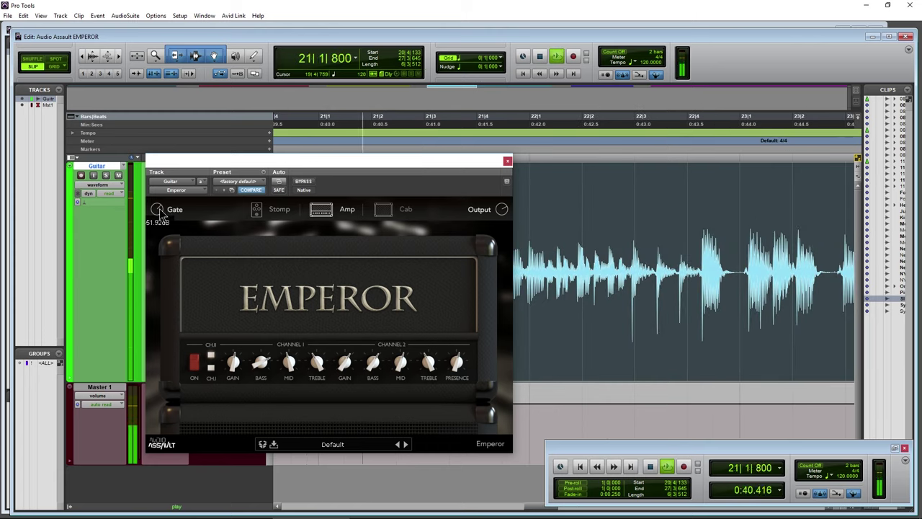
left_click_drag(160, 213, 162, 290)
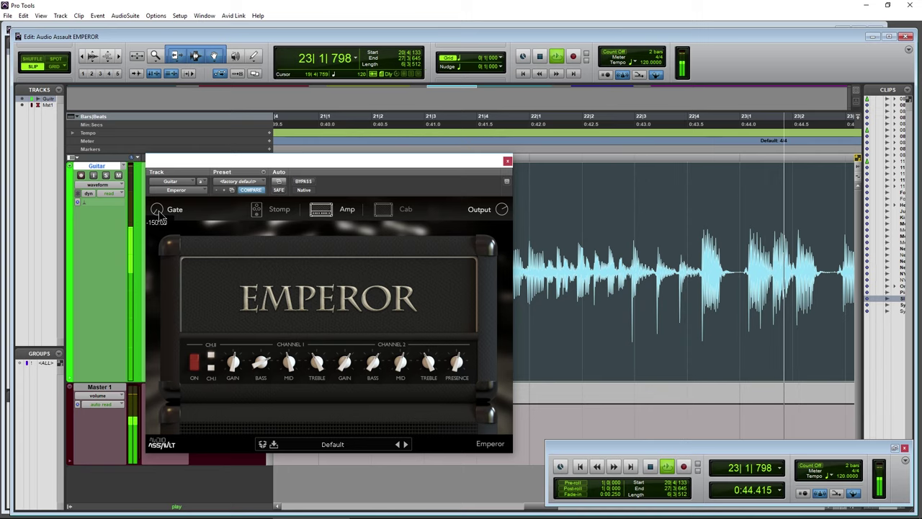
key("space")
left_click_drag(158, 212, 163, 202)
key("space")
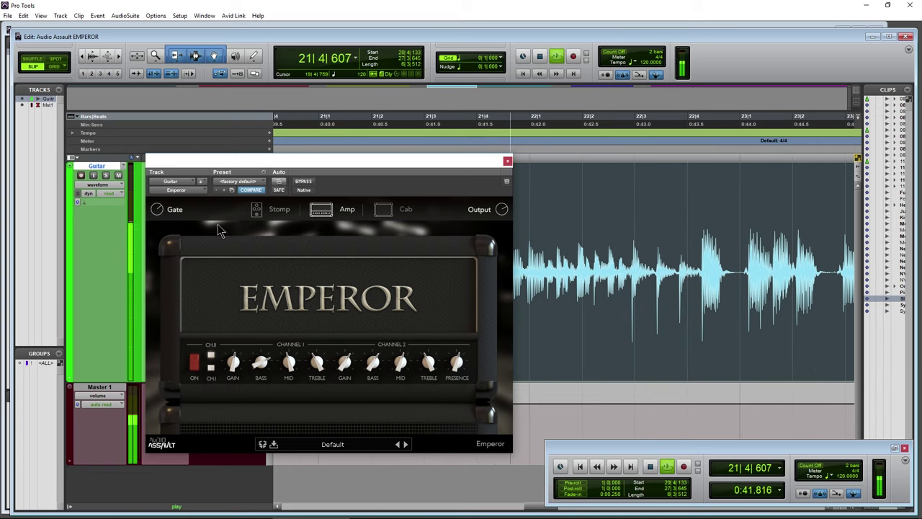
key("space")
left_click_drag(333, 168, 573, 136)
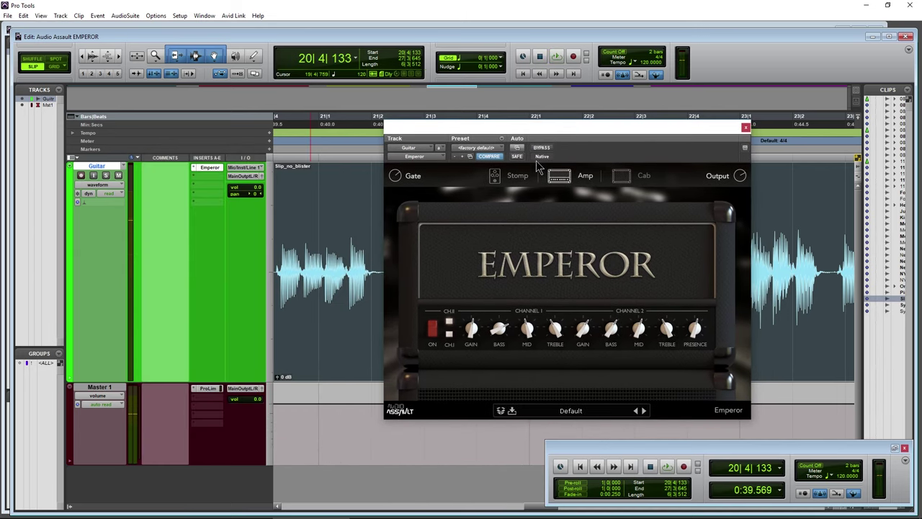
Step: Zoom the timeline out and select the Kings Crunch clip
left_click(87, 56)
left_click(86, 56)
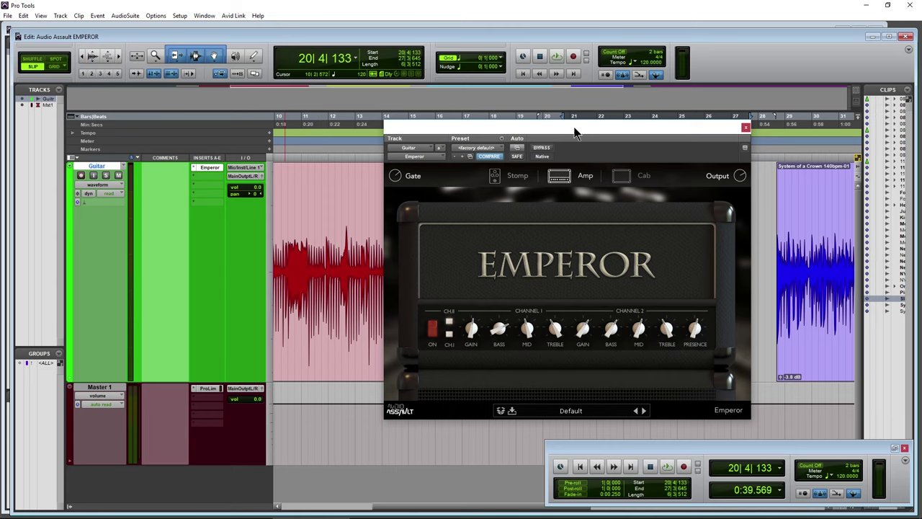
mouse_move(575, 133)
left_mouse_down()
mouse_move(456, 347)
mouse_move(562, 113)
mouse_move(566, 128)
left_mouse_up()
left_click(473, 312)
Step: Load Screamer, Compressor and Delay pedals into the first three stomp slots
left_click(471, 174)
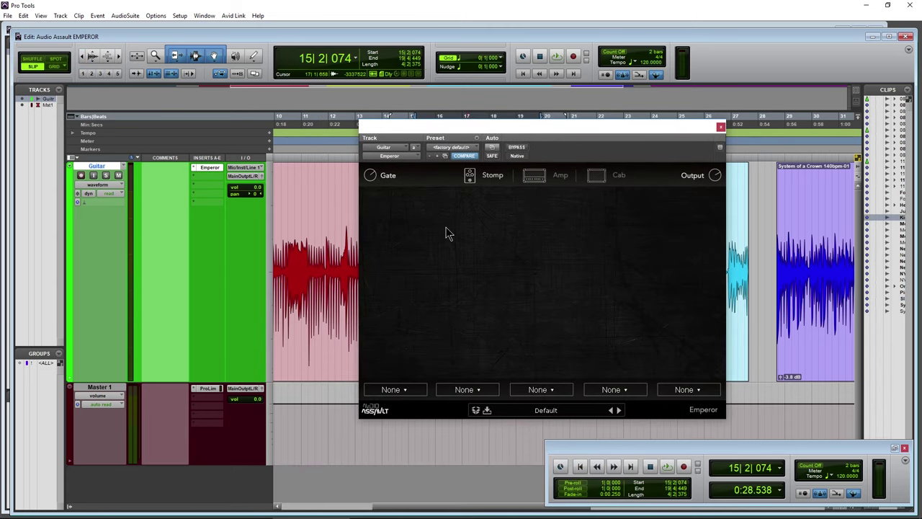
left_click(401, 389)
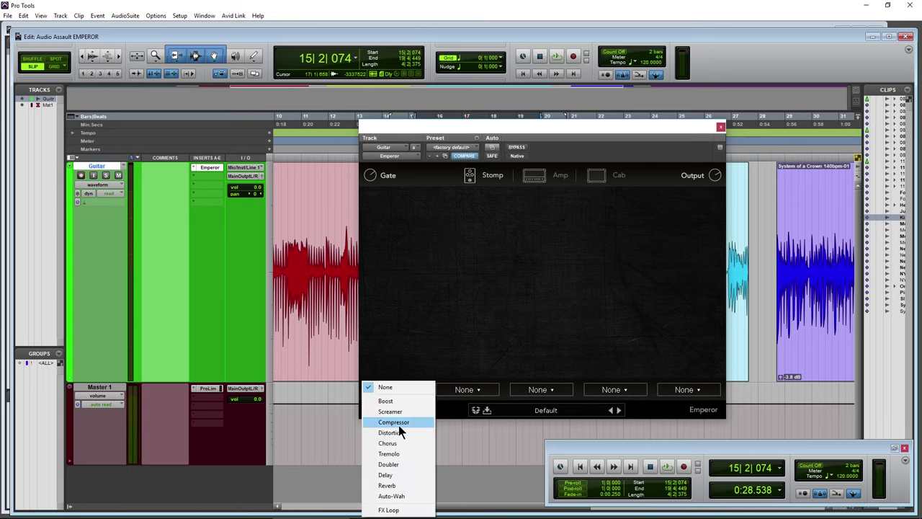
left_click(396, 412)
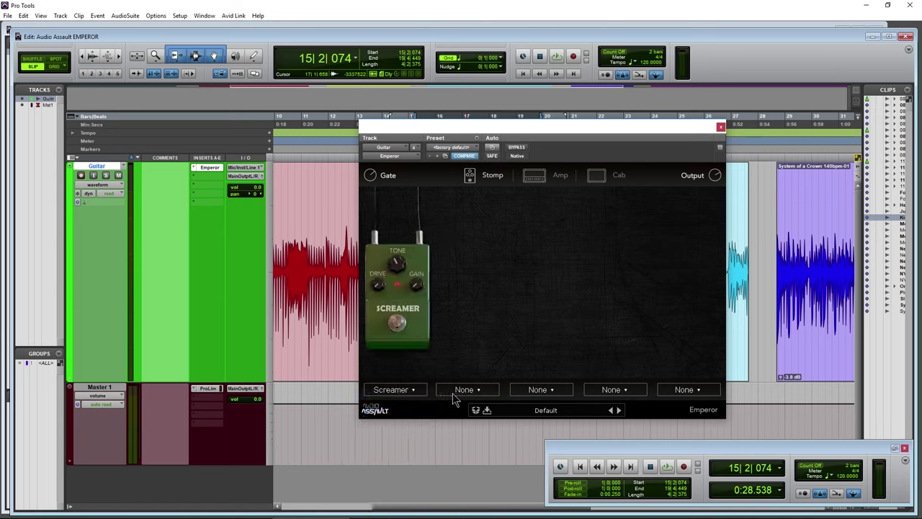
left_click(468, 389)
left_click(480, 421)
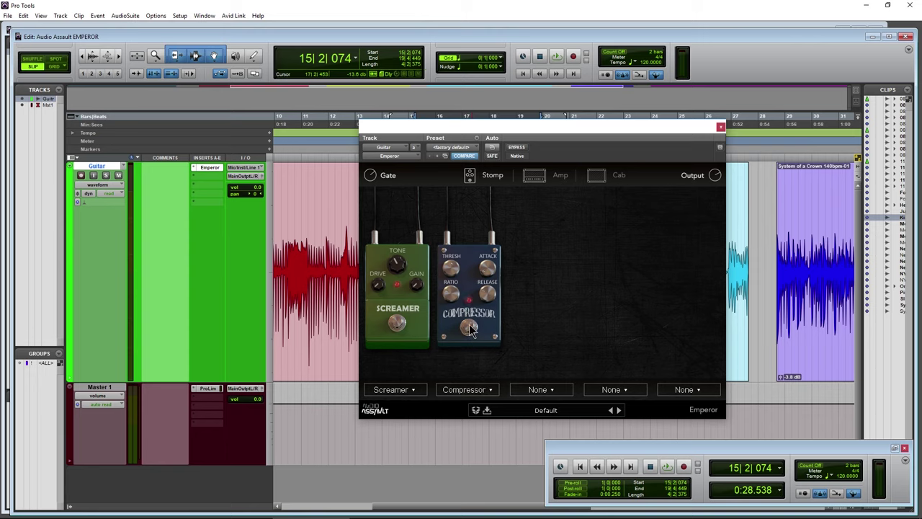
left_click(538, 388)
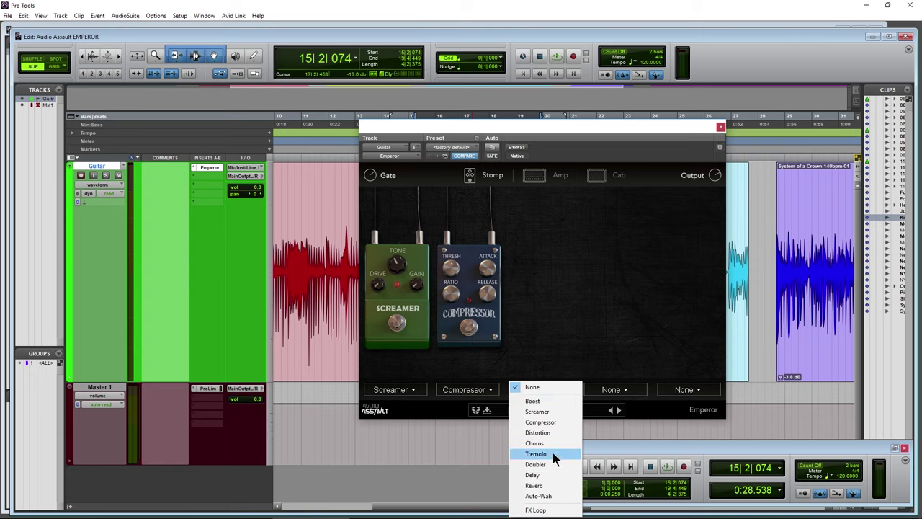
left_click(533, 475)
Step: Move the Delay pedal to the front of the chain, remove the Screamer, and return to the amp page
left_click_drag(545, 317, 469, 317)
left_click_drag(397, 317, 469, 379)
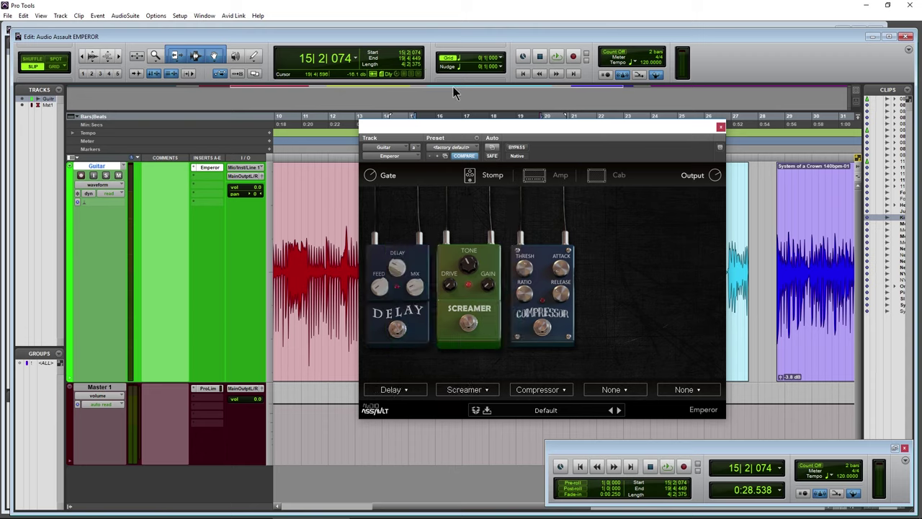
left_click(469, 389)
left_click(471, 386)
left_click(535, 176)
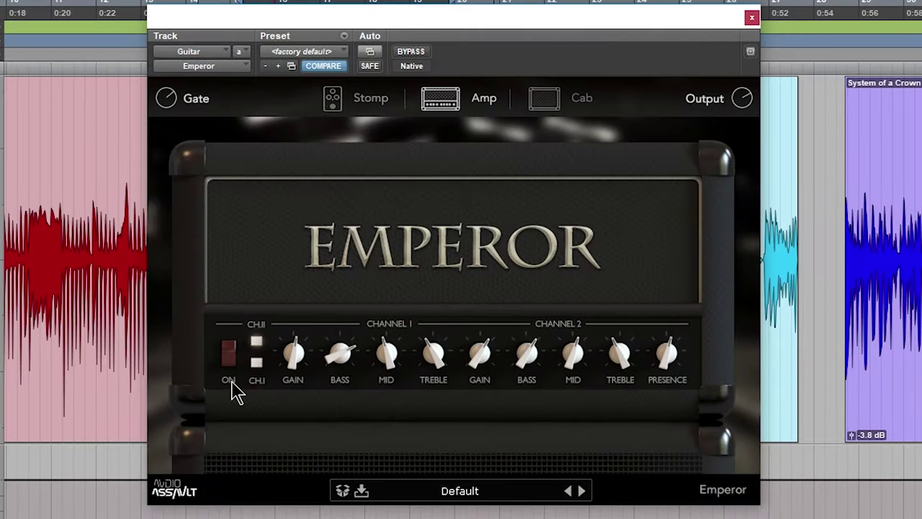
Step: Remove the Compressor and Delay pedals, leaving every stomp slot empty
left_click(359, 99)
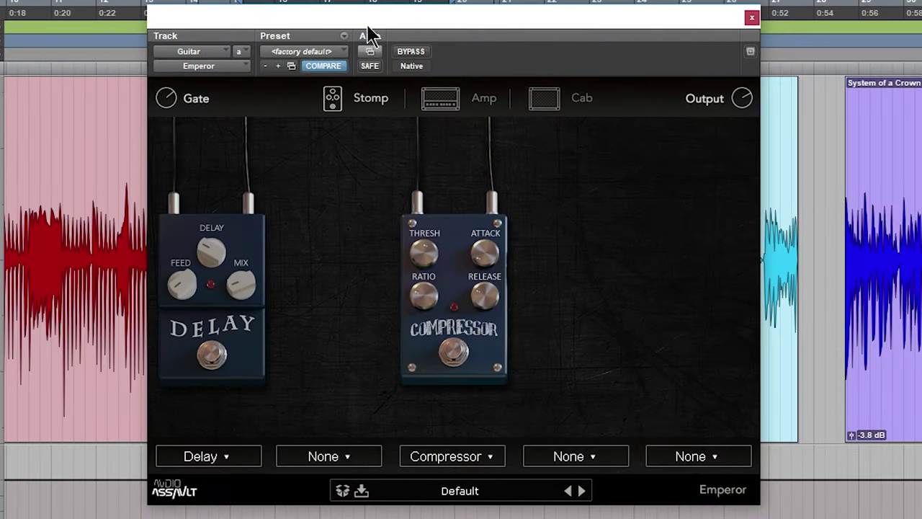
left_click(433, 461)
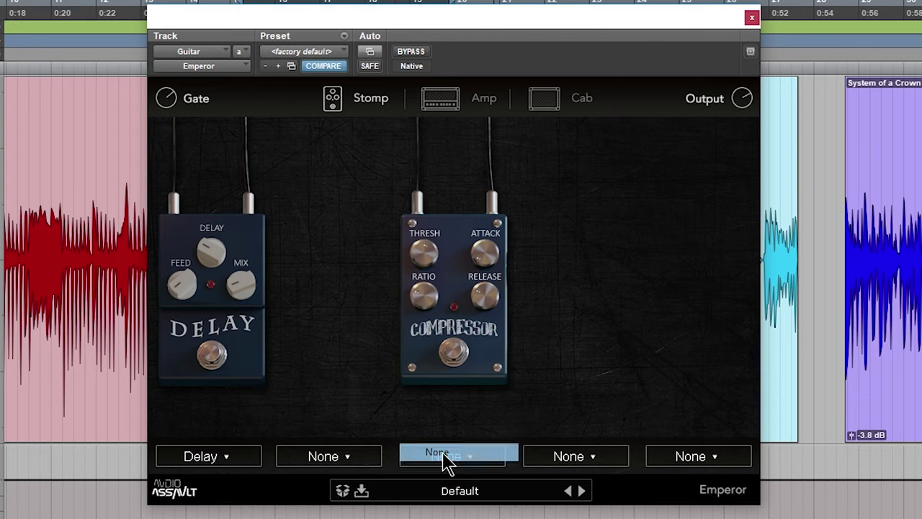
left_click(437, 458)
left_click(237, 464)
left_click(237, 450)
left_click(569, 461)
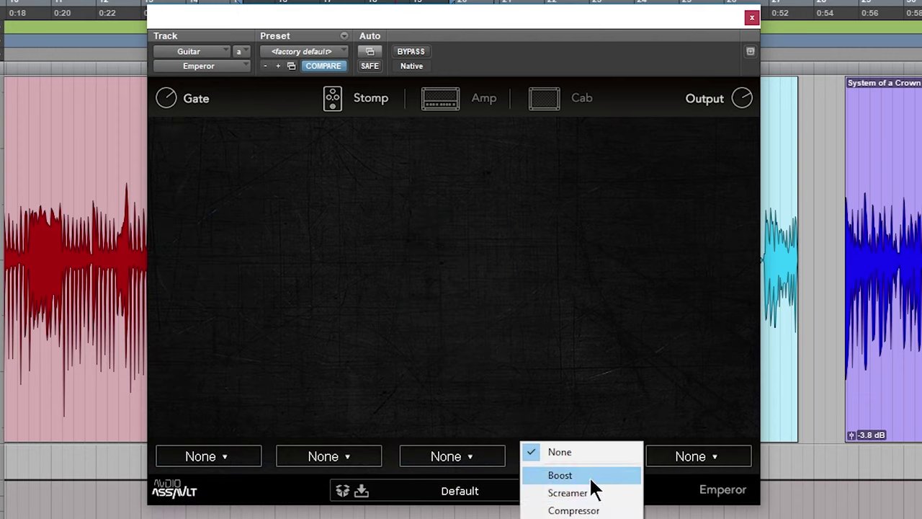
left_click(359, 434)
Step: On the amp head, toggle the ON switch several times, ending off, and flip to the other channel
left_click(451, 114)
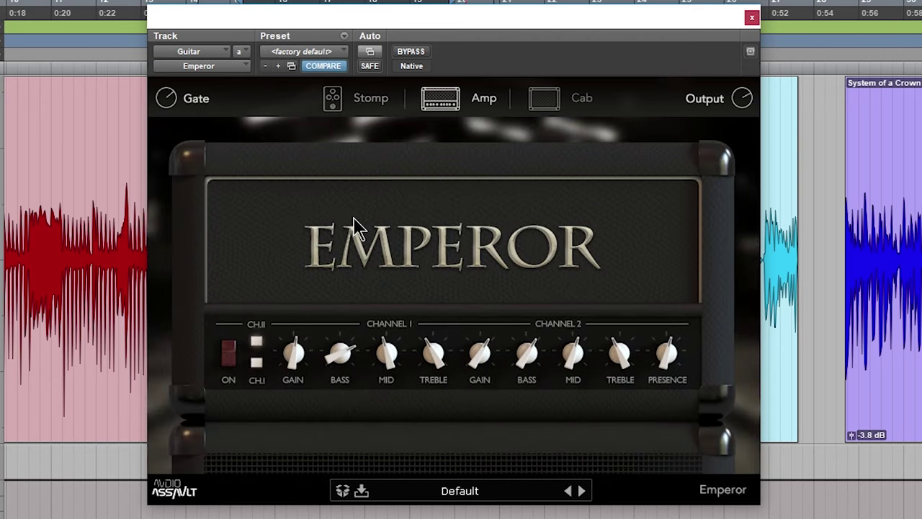
left_click_drag(376, 25, 381, 12)
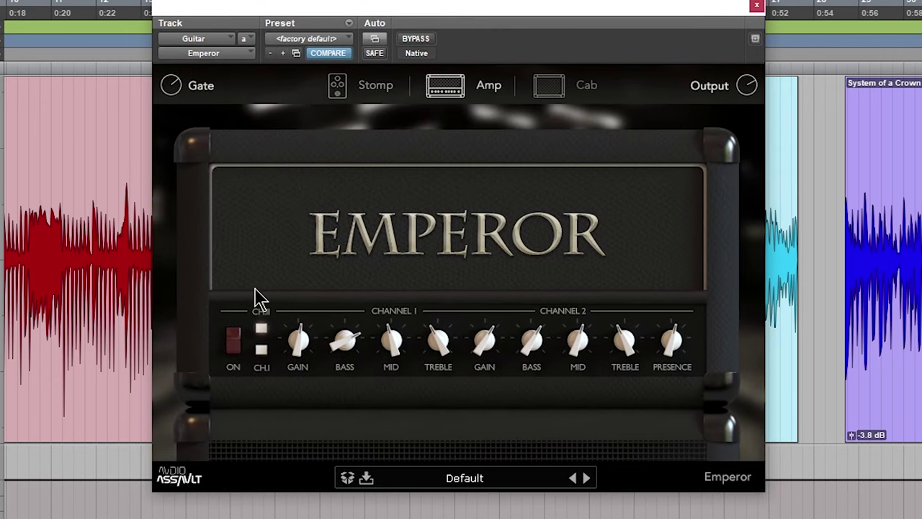
left_click(236, 345)
left_click(236, 345)
left_click(236, 346)
left_click(236, 345)
left_click(262, 340)
Step: Return to session start, select Foo_Monkeys, switch the amp on, and lower Channel I gain to 2.8
key("Return")
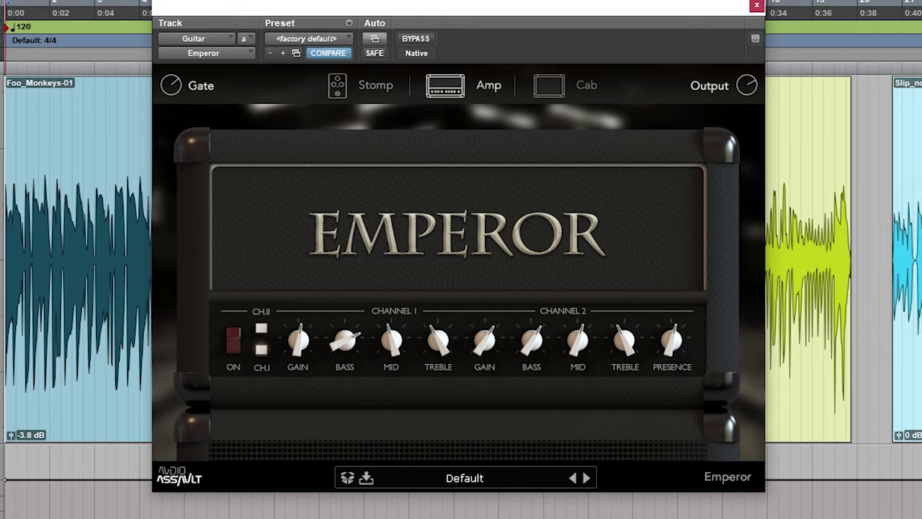
left_click(126, 424)
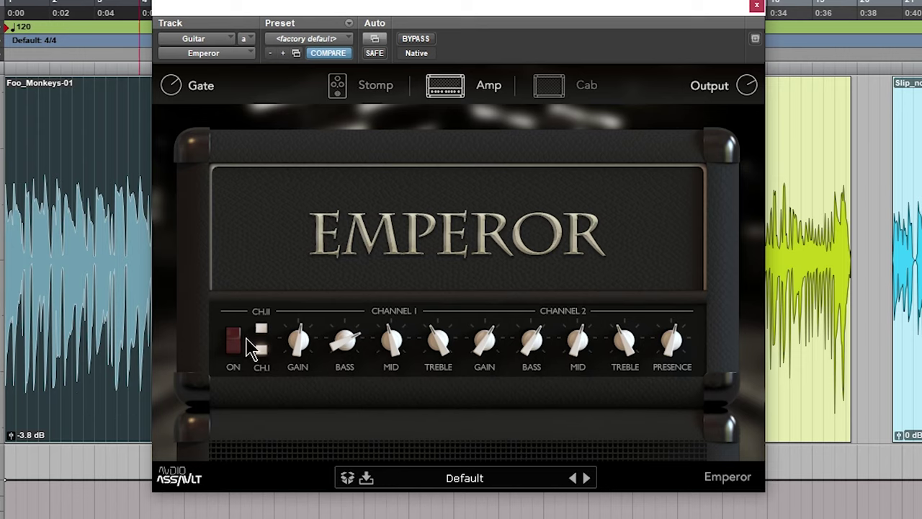
left_click(235, 343)
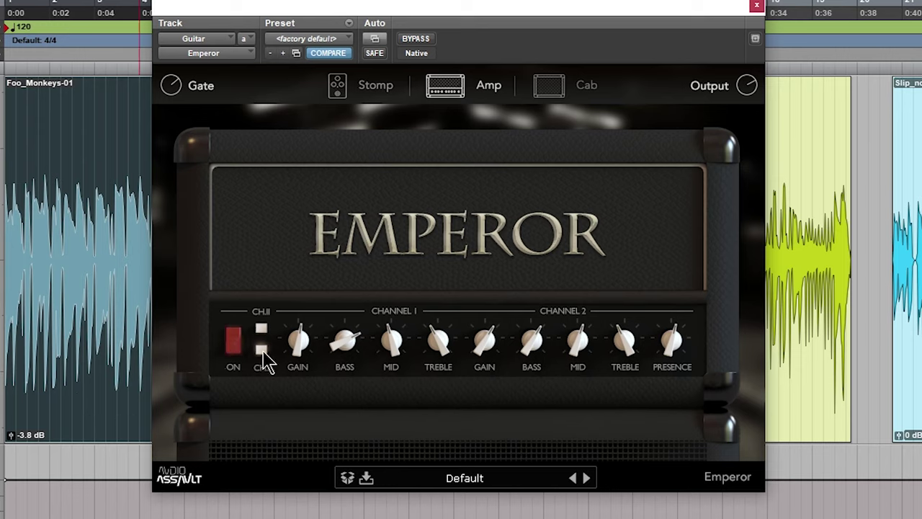
mouse_move(299, 340)
left_mouse_down()
mouse_move(303, 371)
mouse_move(307, 316)
mouse_move(304, 350)
left_mouse_up()
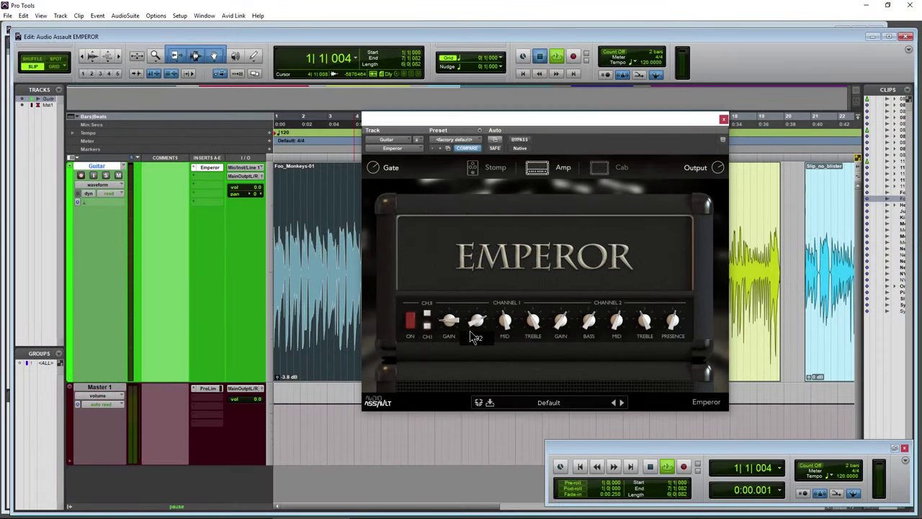
Step: Audition while raising Channel I bass to 7.00, then play the Pink_Numb_Lead clip
key("space")
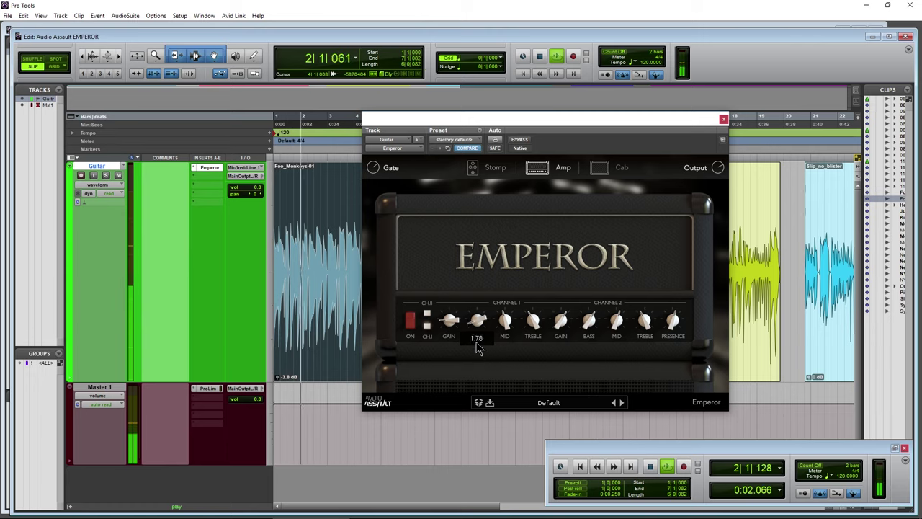
left_click_drag(478, 340, 500, 319)
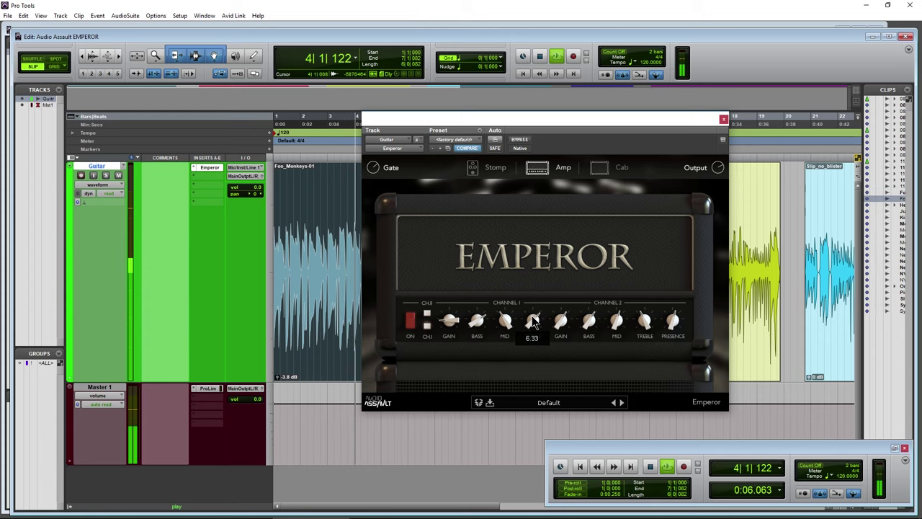
key("space")
scroll(813, 337, "right", 5)
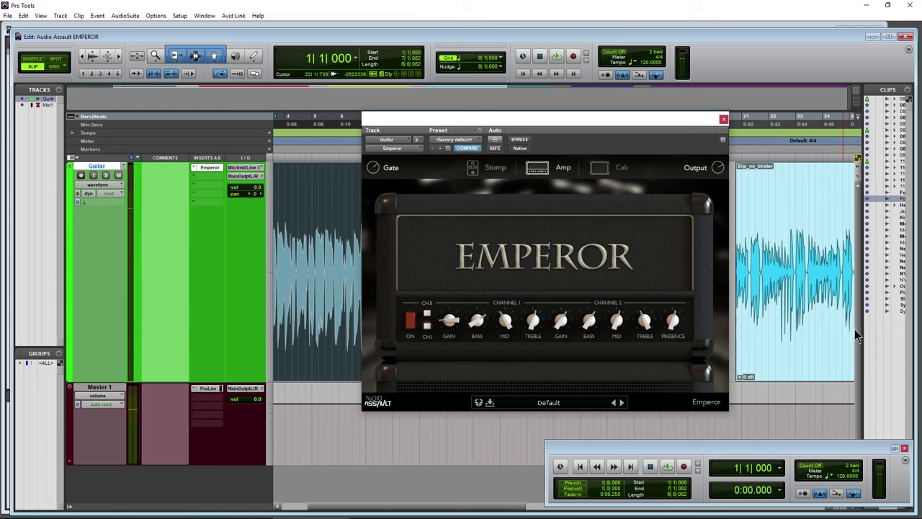
left_click(813, 337)
key("space")
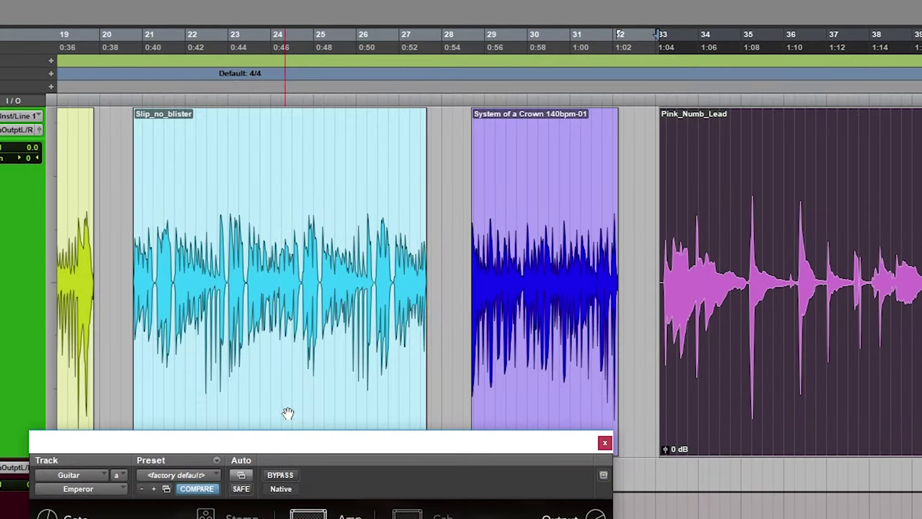
Step: Select Slip_no_blister, switch amp channel, turn Channel 2 gain down, and set Channel 1 treble to 3.56
left_click(288, 411)
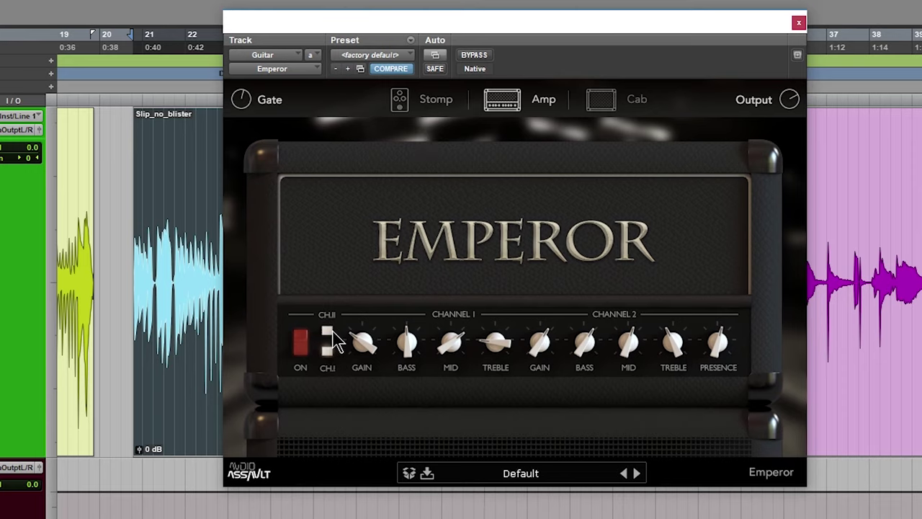
left_click(328, 335)
left_click_drag(574, 3, 547, 33)
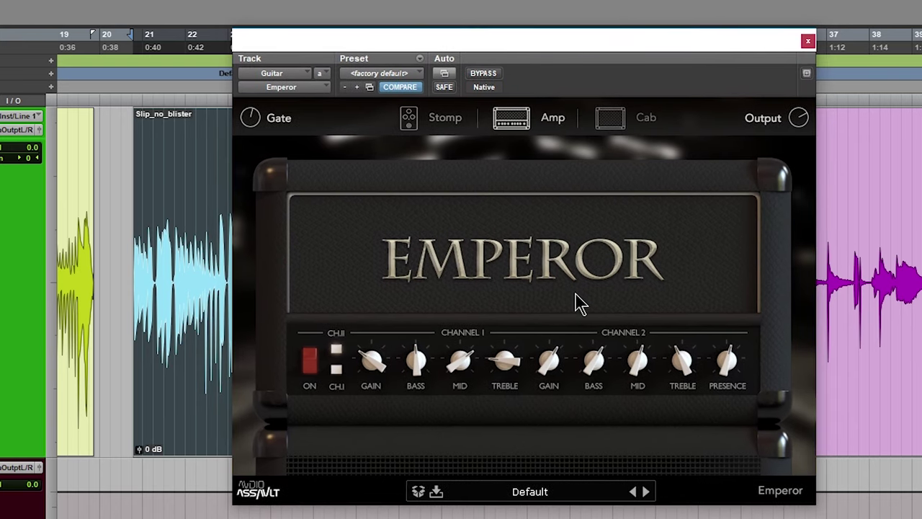
scroll(553, 369, "up", 3)
scroll(552, 374, "down", 5)
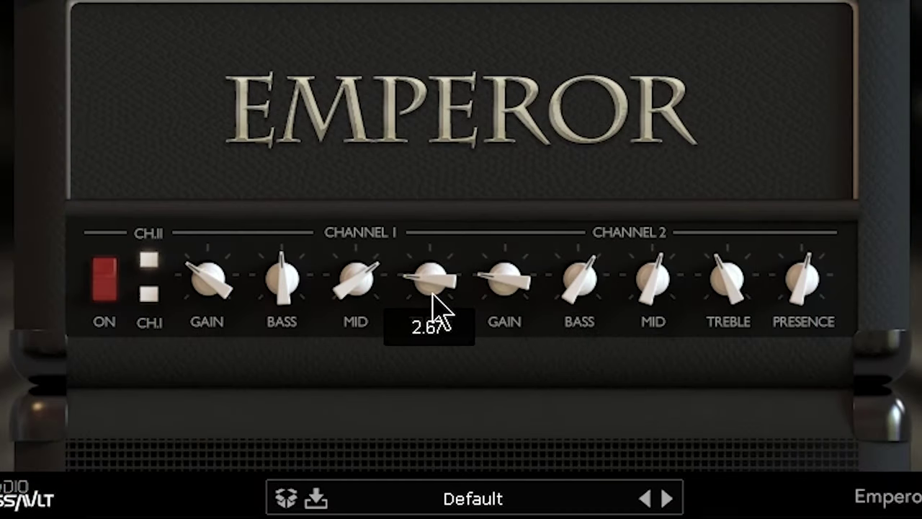
left_click_drag(438, 301, 436, 275)
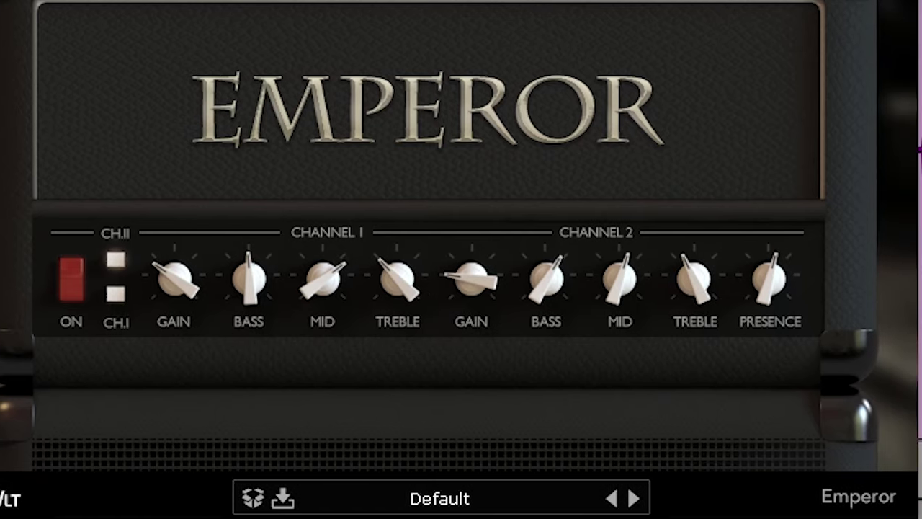
Step: Raise Channel 2 gain to 8.44 and bass to around 7, then play the Kings Crunch clip
mouse_move(476, 285)
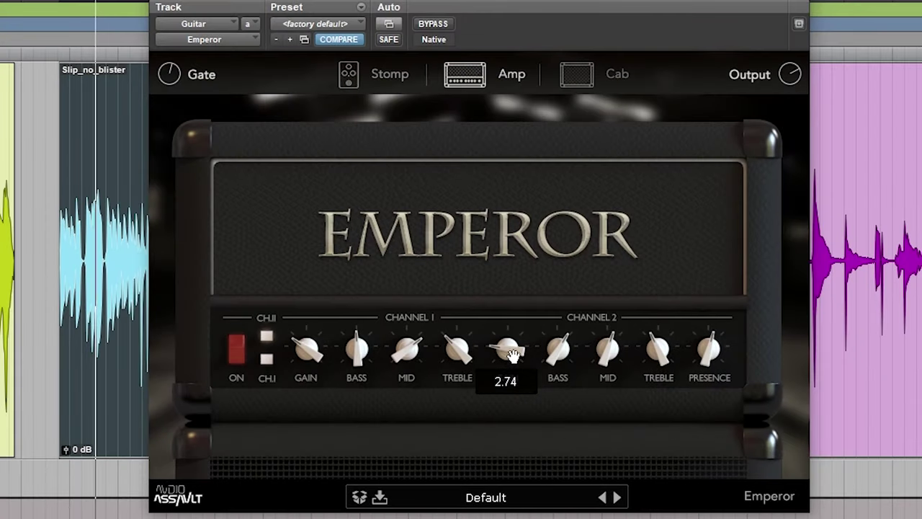
left_click_drag(511, 354, 510, 376)
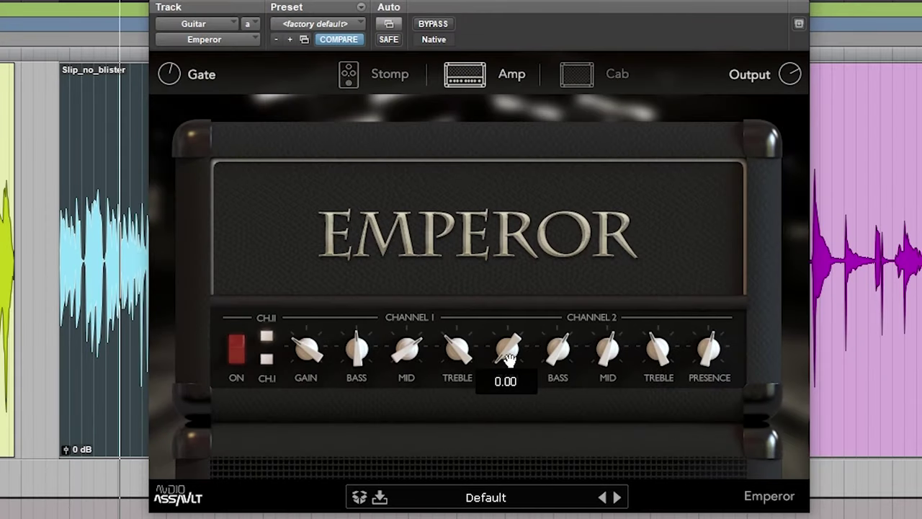
left_click_drag(508, 358, 519, 325)
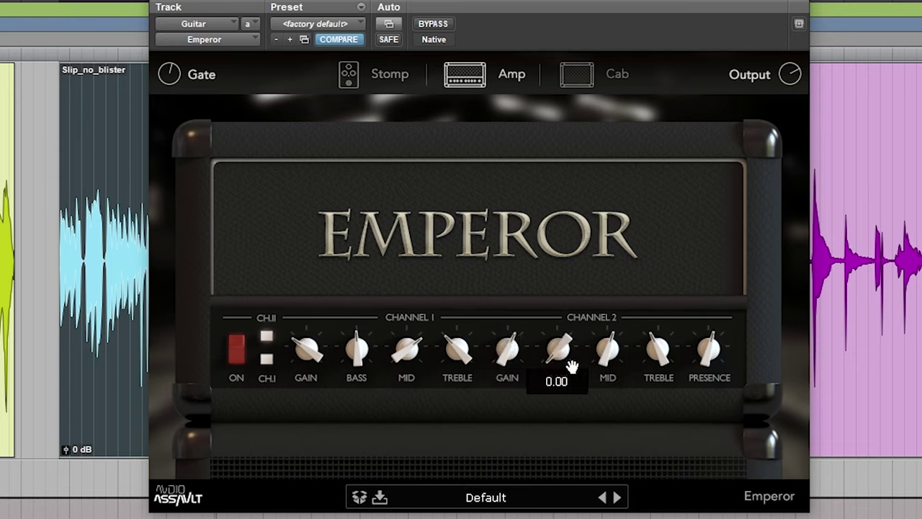
left_click_drag(569, 341, 654, 376)
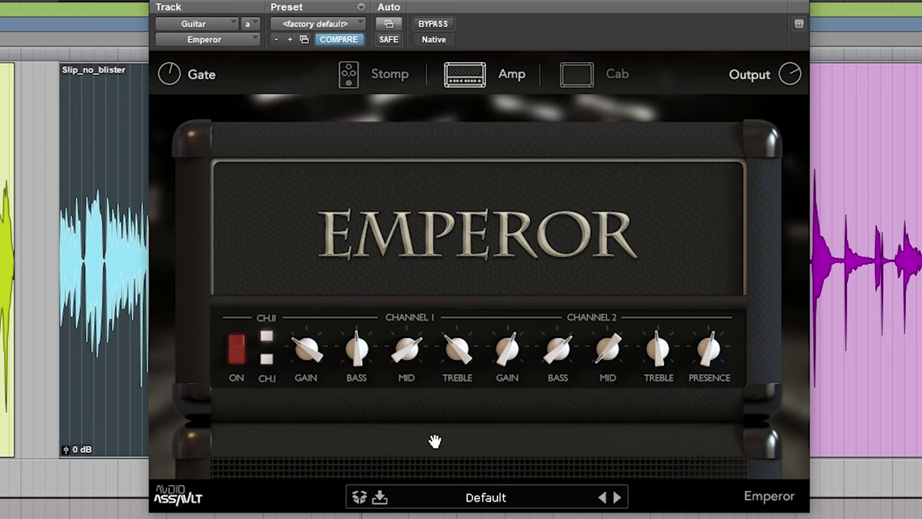
key("space")
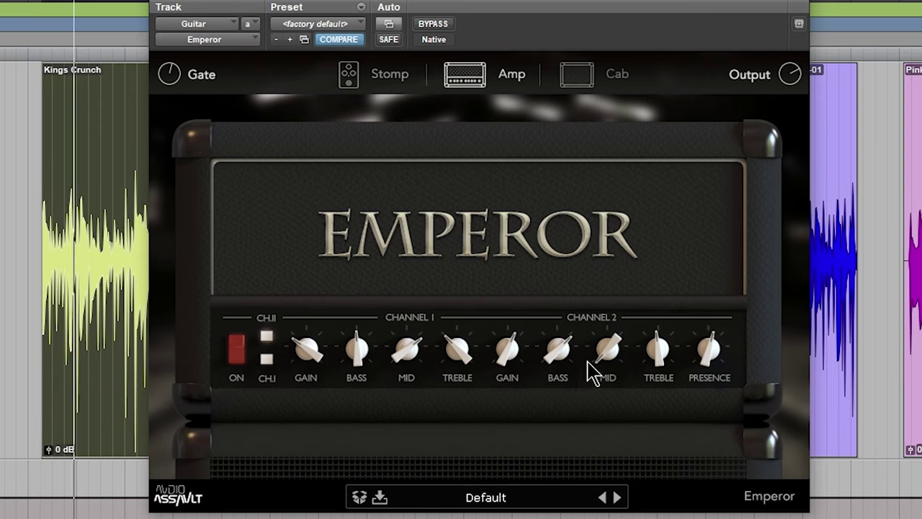
Step: While it plays, fine-tune Channel 2 treble, presence and mid (5.67), plus Channel 1 mid (5.60)
mouse_move(613, 369)
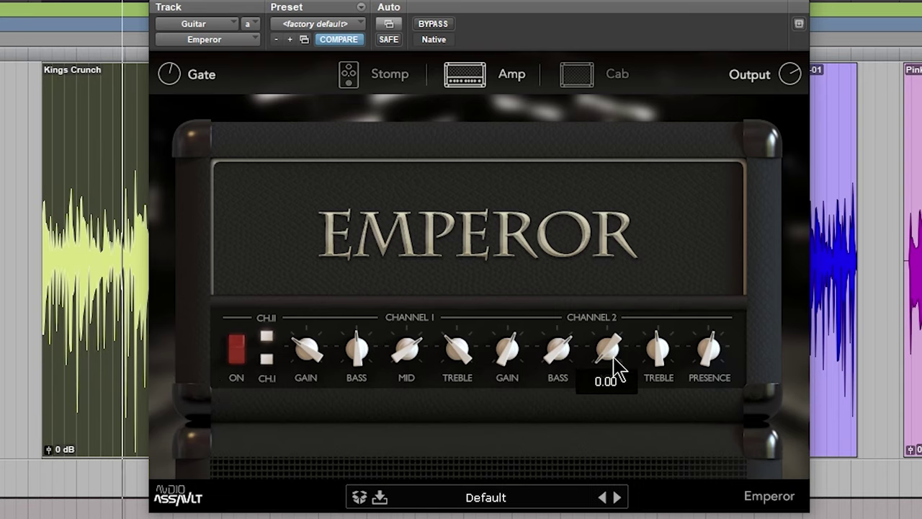
left_click_drag(662, 364, 710, 365)
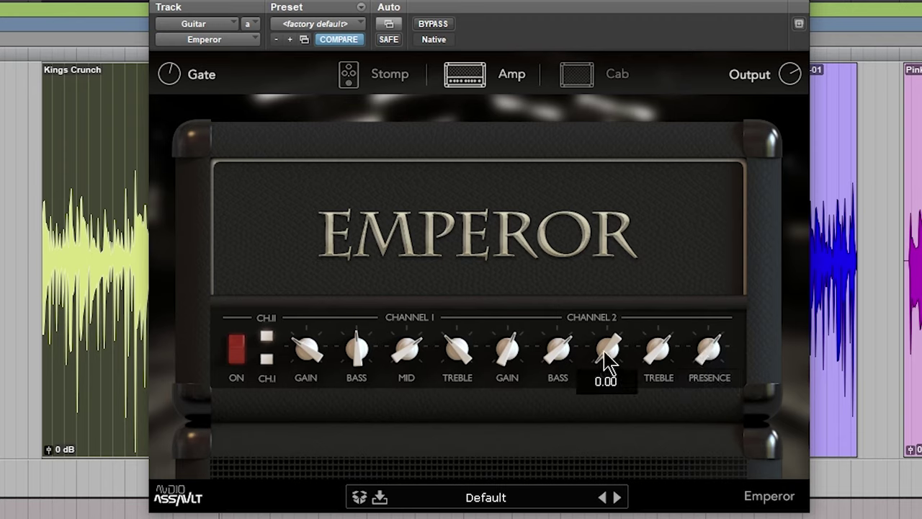
left_click_drag(609, 350, 618, 339)
left_click_drag(661, 367, 659, 381)
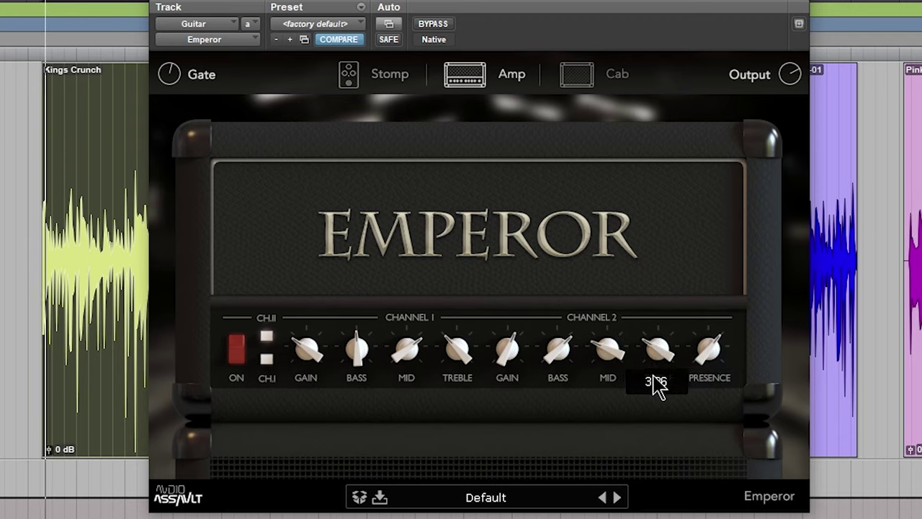
left_click_drag(616, 357, 617, 340)
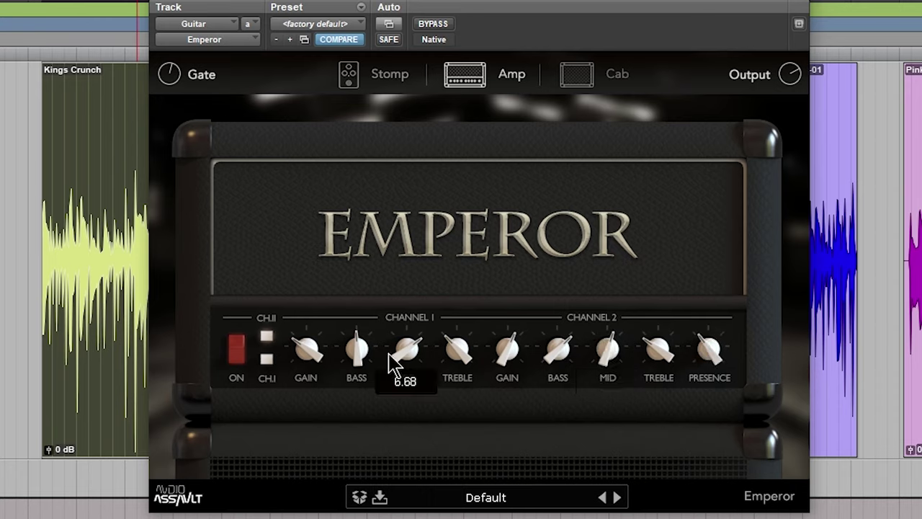
left_click_drag(389, 363, 432, 374)
left_click_drag(658, 353, 665, 319)
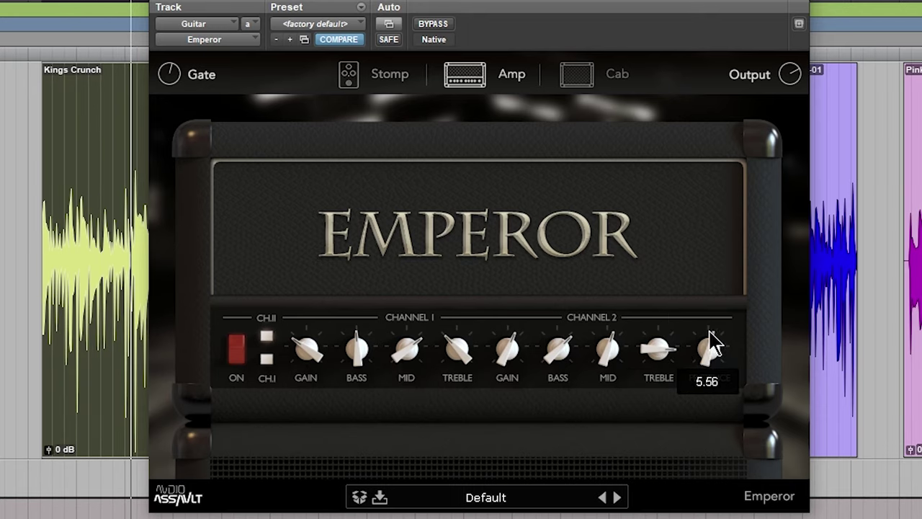
left_click_drag(711, 343, 660, 404)
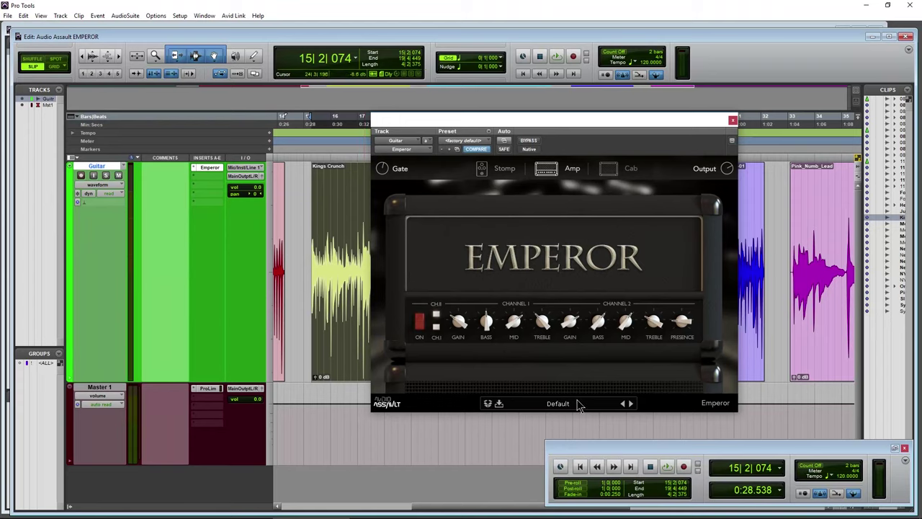
Step: Save the amp settings as the preset 'MY PRESET', then play and stop the guitar to hear it
left_click(575, 402)
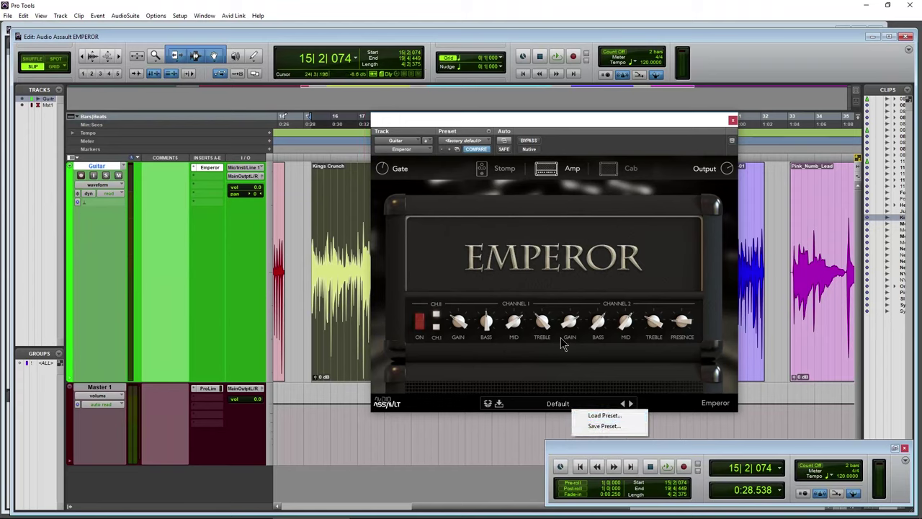
left_click(605, 427)
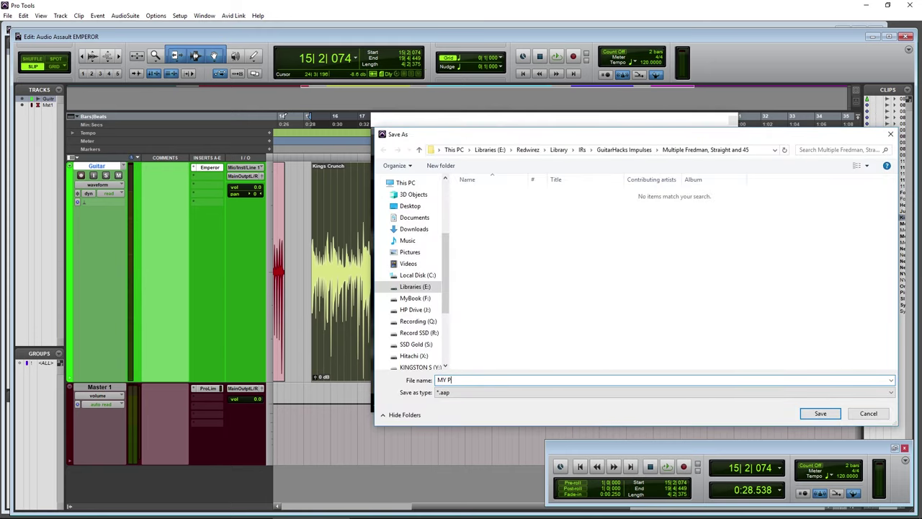
key("Return")
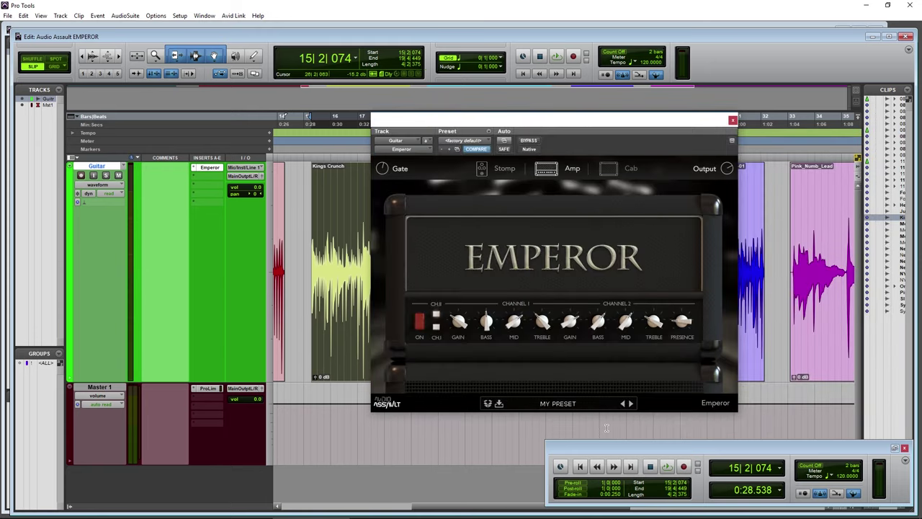
left_click(582, 403)
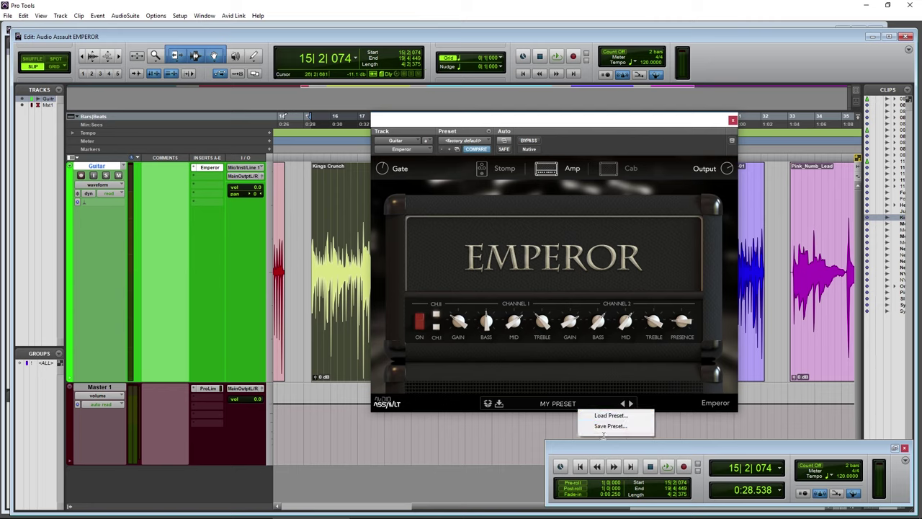
left_click(655, 385)
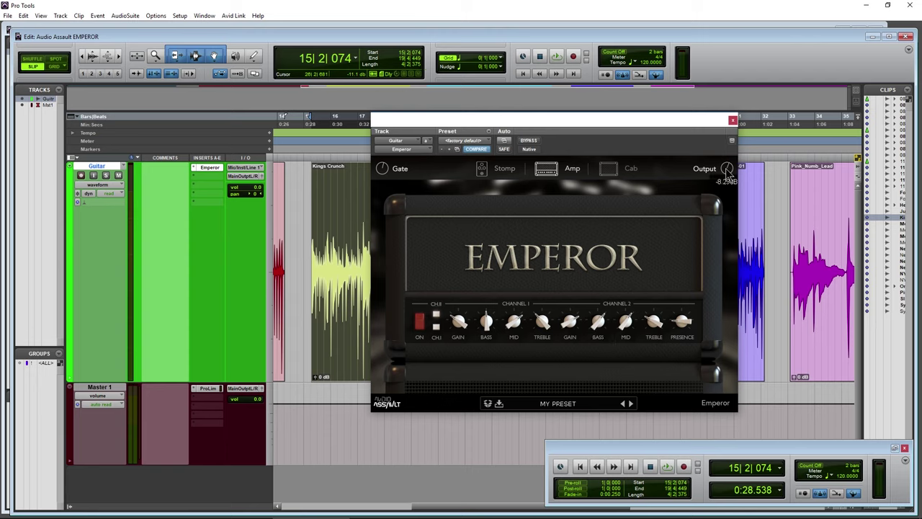
key("space")
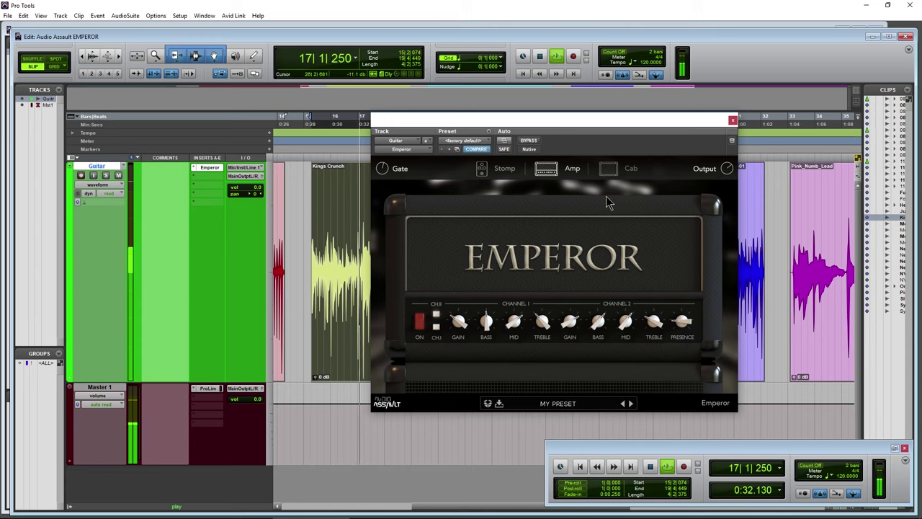
key("space")
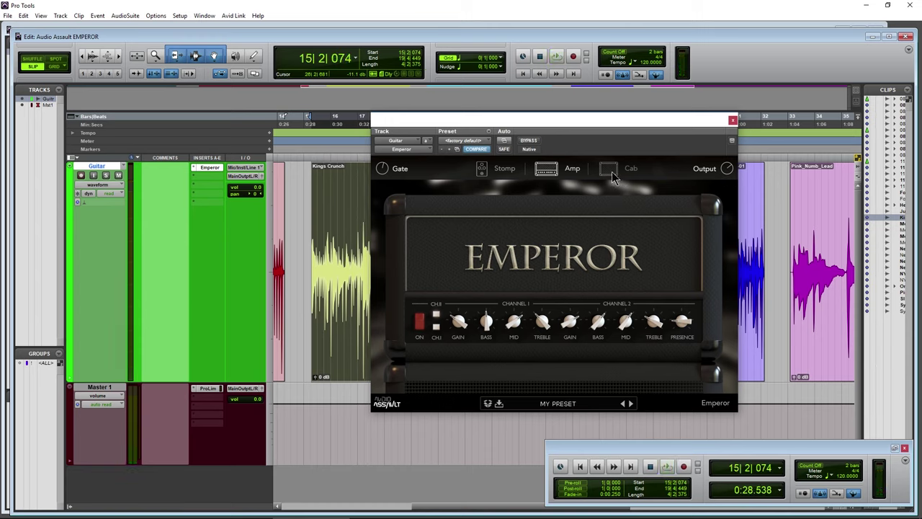
Step: On the Cab page, keep the American 4x12 with Condenser T1, moving the mic onto the left speaker
left_click(608, 170)
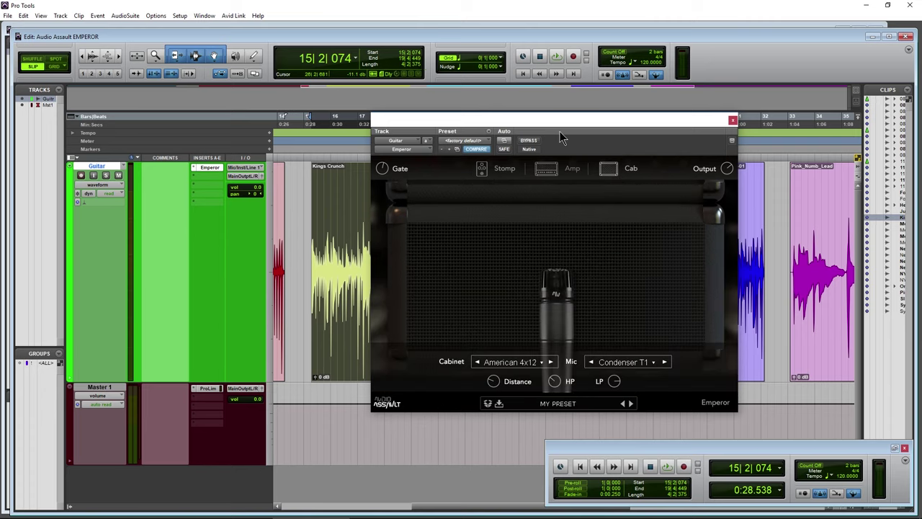
left_click_drag(551, 121, 563, 122)
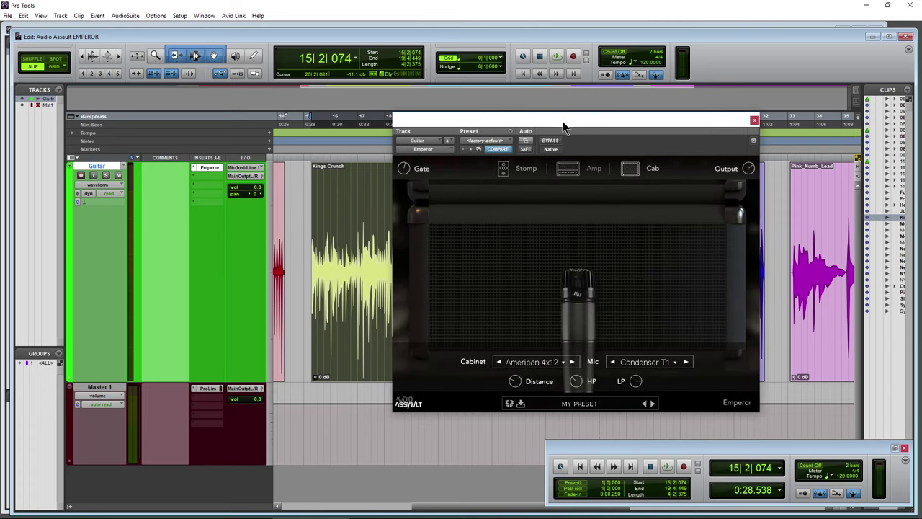
left_click(552, 362)
left_click(644, 312)
left_click(661, 364)
left_click(675, 307)
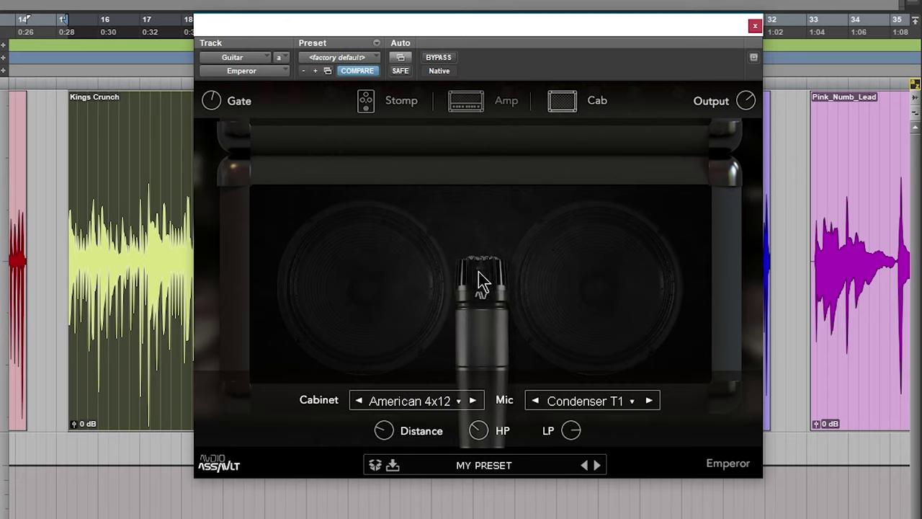
left_click_drag(482, 310, 475, 274)
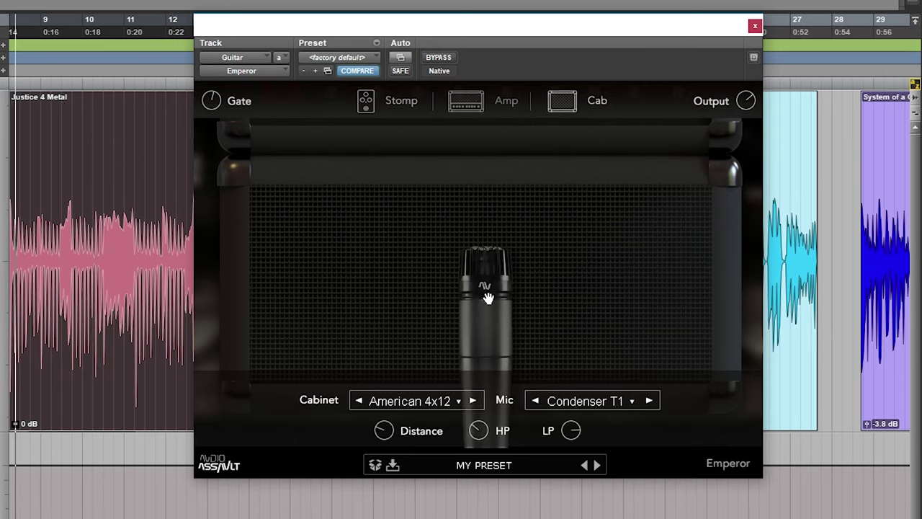
mouse_move(471, 300)
left_mouse_down()
mouse_move(418, 335)
mouse_move(377, 319)
mouse_move(355, 286)
mouse_move(562, 286)
mouse_move(614, 237)
mouse_move(598, 342)
mouse_move(495, 367)
mouse_move(486, 393)
mouse_move(469, 373)
mouse_move(484, 297)
left_mouse_up()
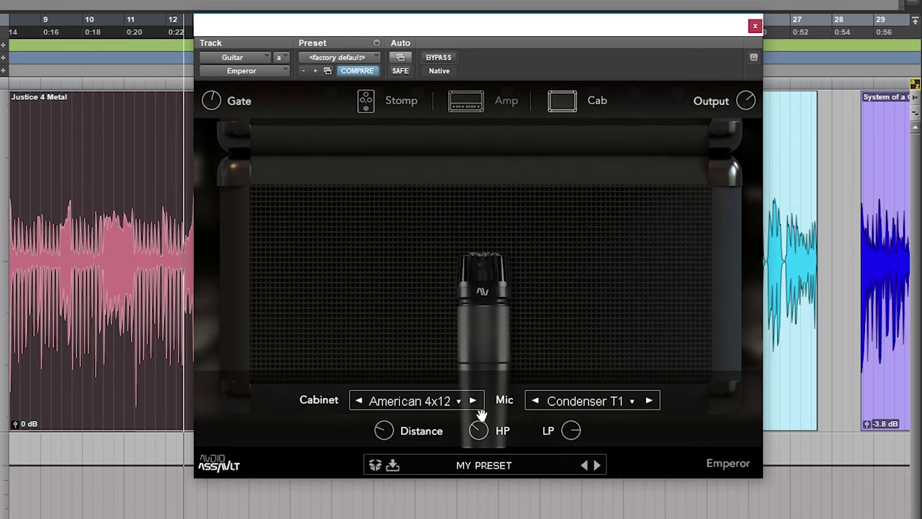
Step: Audition the Japanese, British, American and German 4x12 cabinets, placing the mic over the left speaker
left_click(459, 402)
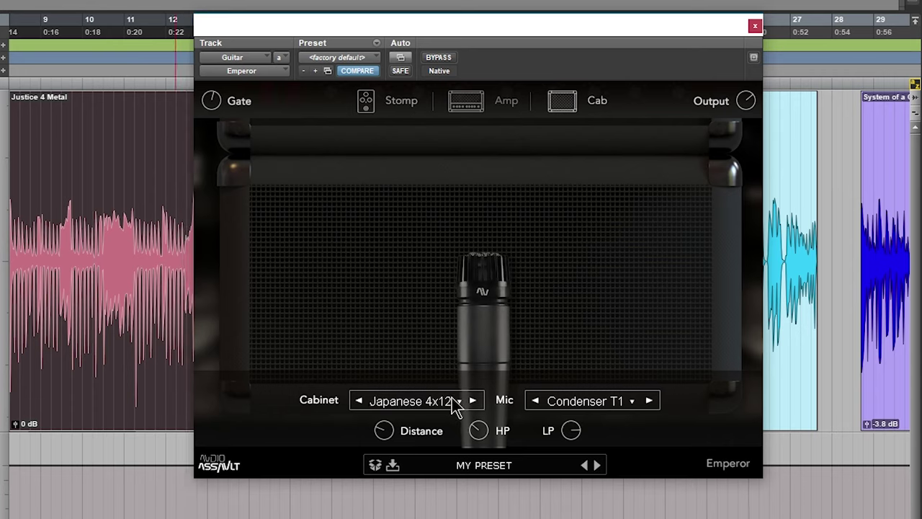
left_click(459, 401)
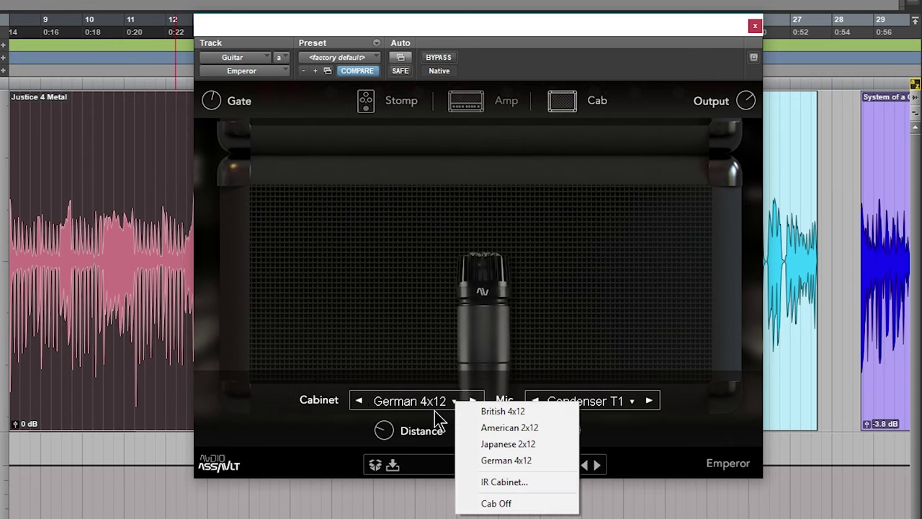
left_click(506, 412)
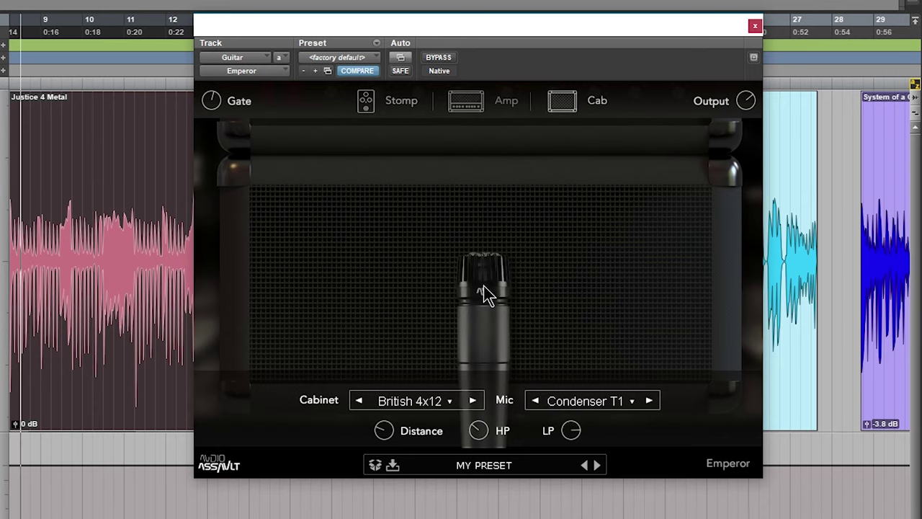
left_click_drag(483, 288, 468, 307)
left_click(472, 400)
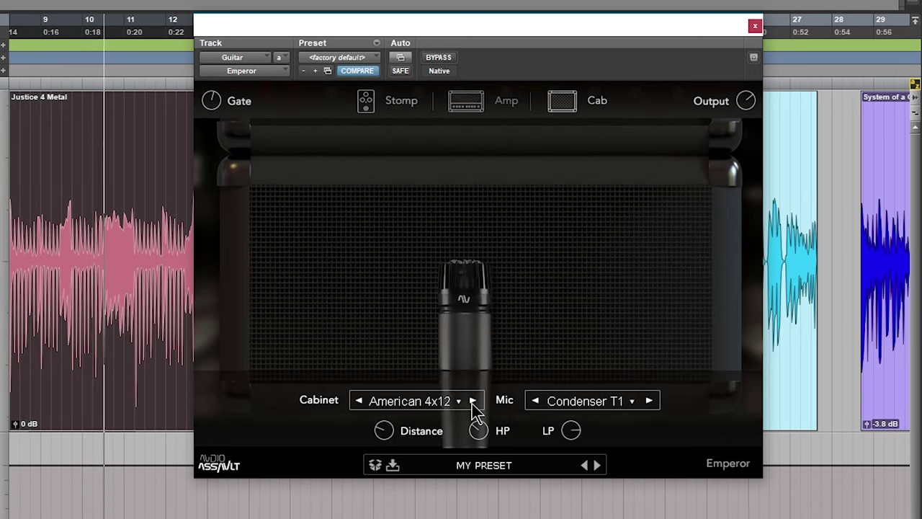
left_click(472, 400)
mouse_move(401, 430)
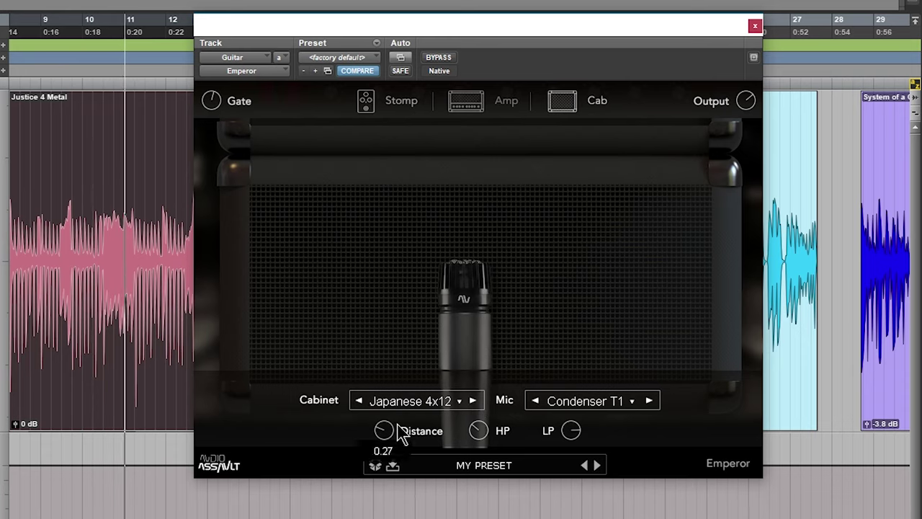
left_click(474, 401)
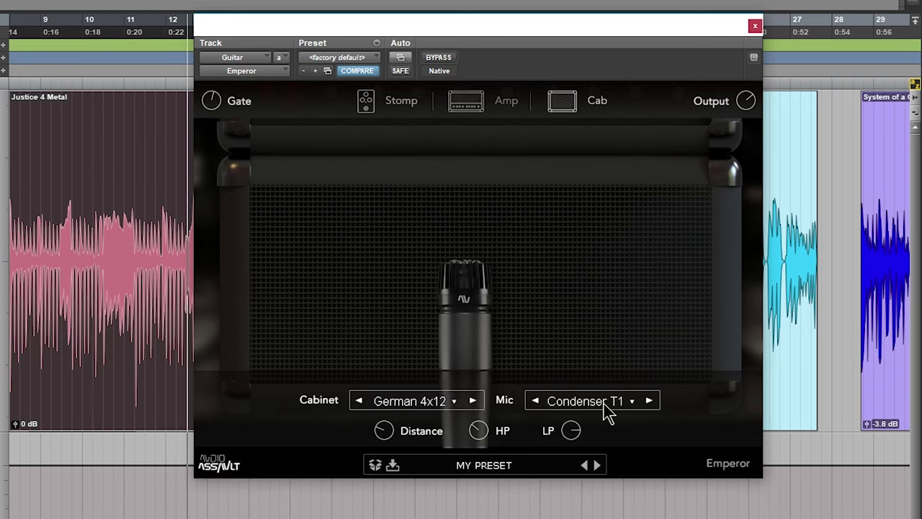
Step: Switch the mic to Dynamic 57, set the cabinet to American 4x12, and reposition the mic
left_click(649, 402)
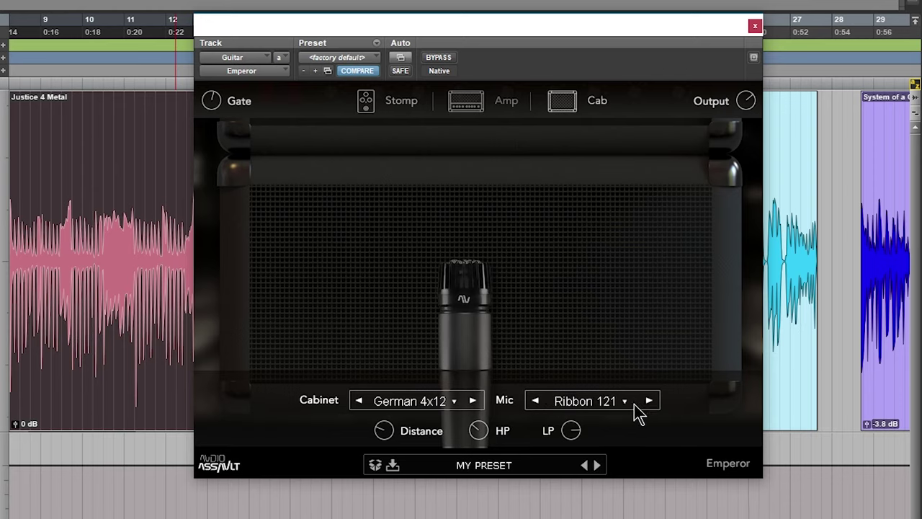
left_click(635, 404)
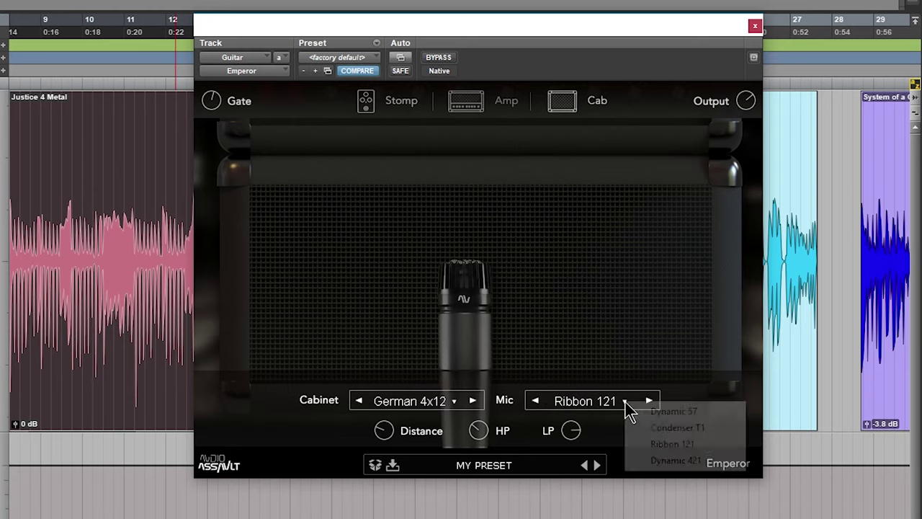
left_click(678, 409)
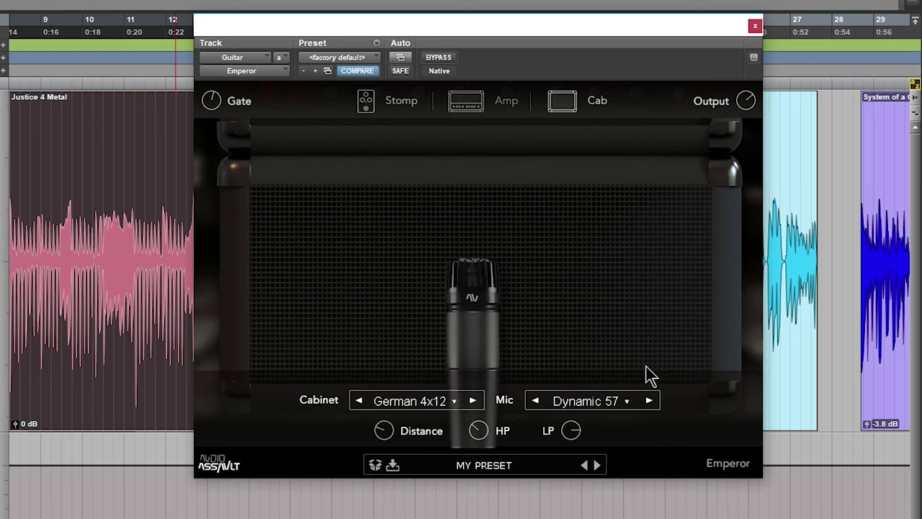
left_click_drag(472, 309, 514, 306)
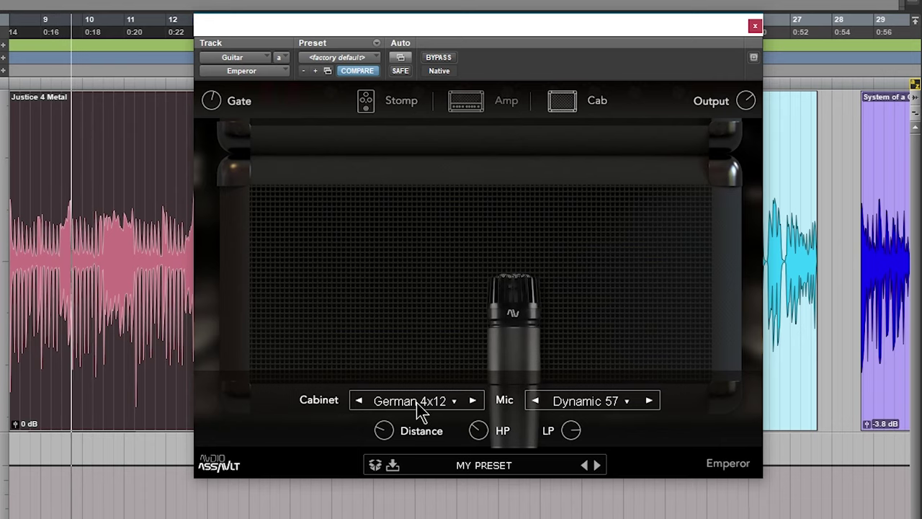
left_click(418, 403)
left_click(469, 428)
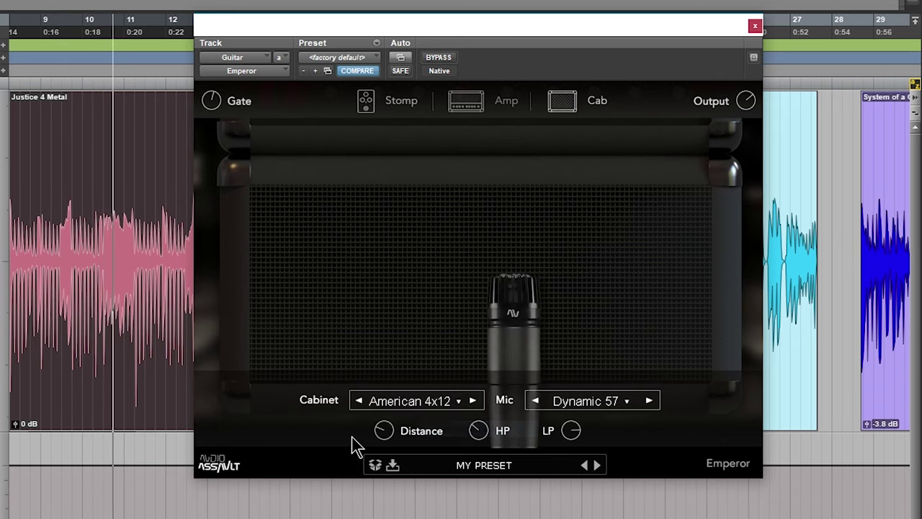
left_click_drag(539, 324, 480, 318)
Step: On the amp head page, nudge the Channel 2 Bass knob up
left_click(466, 101)
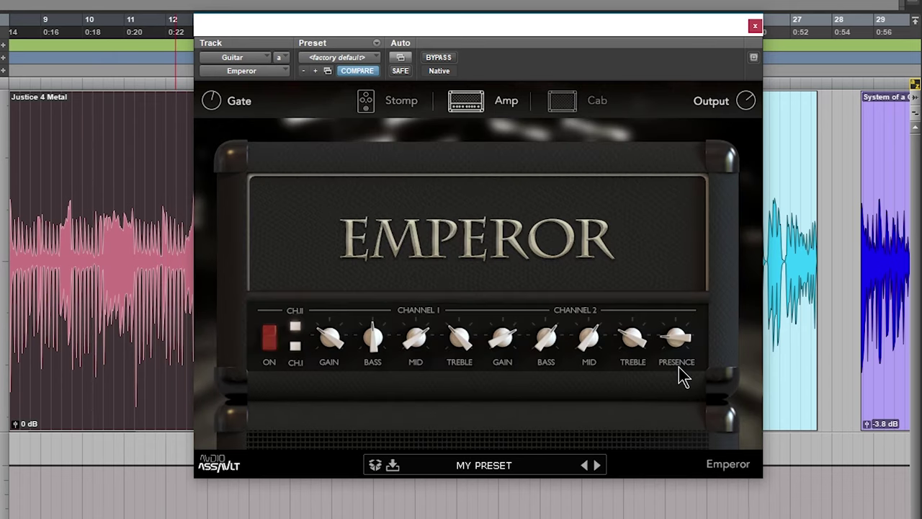
mouse_move(587, 346)
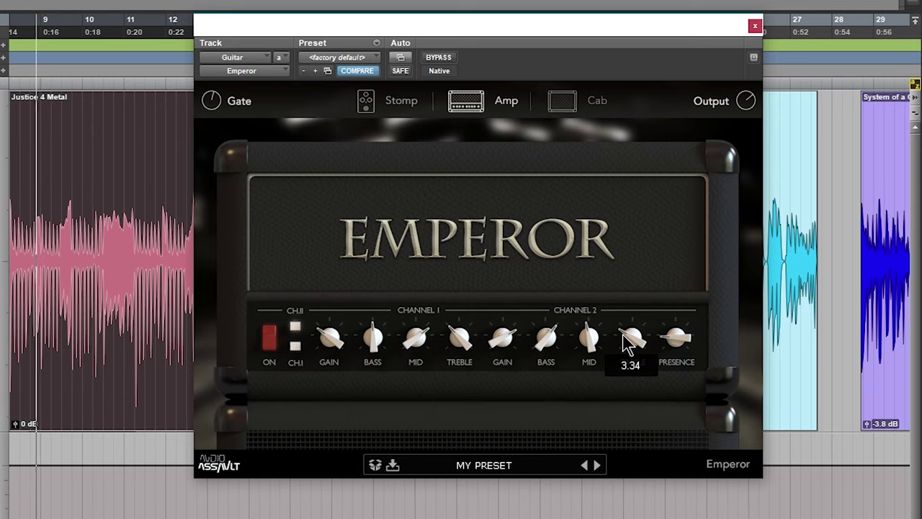
mouse_move(556, 345)
scroll(553, 347, "up", 4)
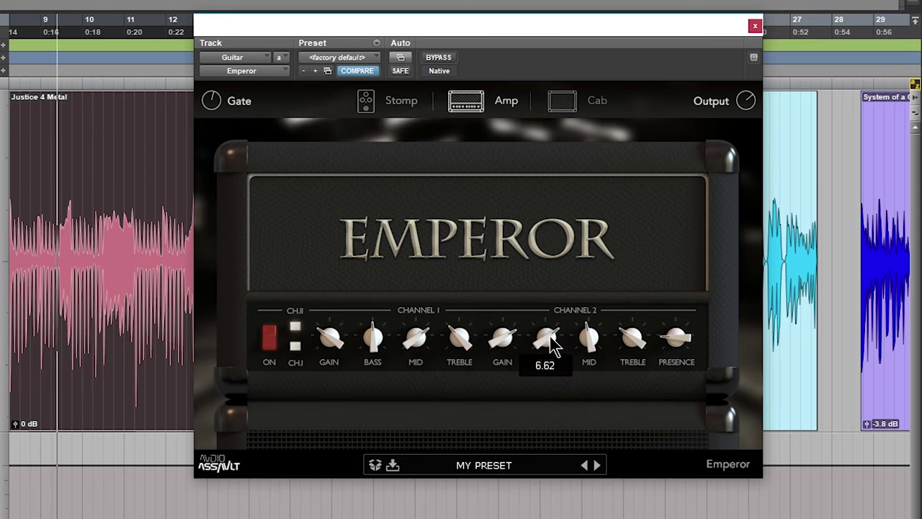
Step: On the cabinet page, try different mics ending on Dynamic 421, and move it onto the speaker
left_click(562, 102)
left_click(626, 402)
left_click(642, 425)
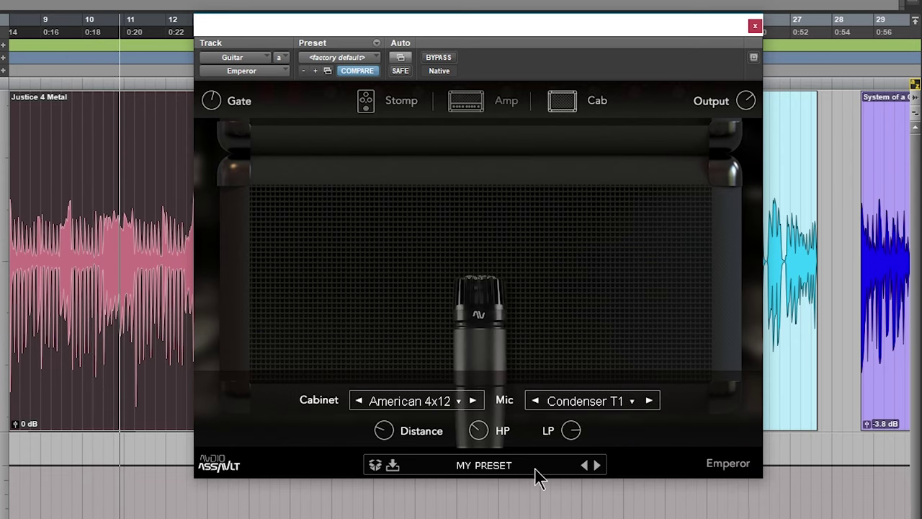
left_click_drag(487, 364, 501, 318)
left_click(649, 400)
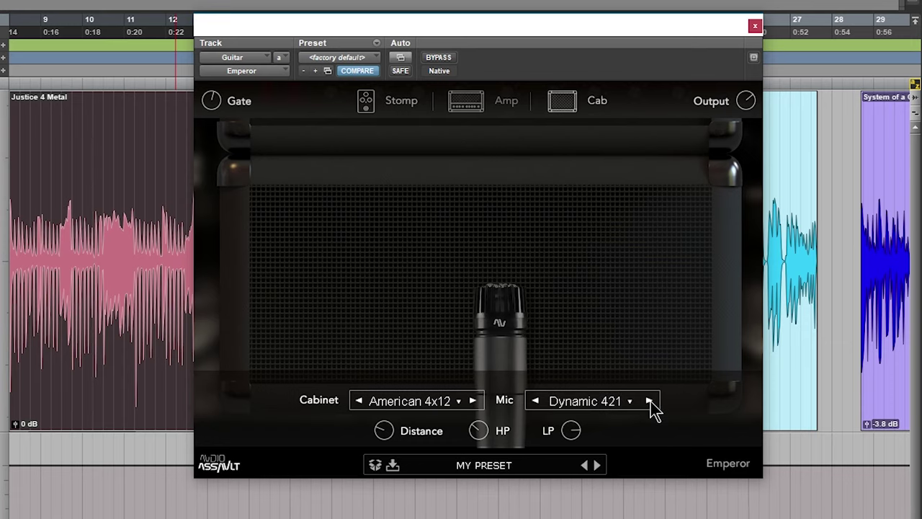
left_click_drag(512, 325, 484, 303)
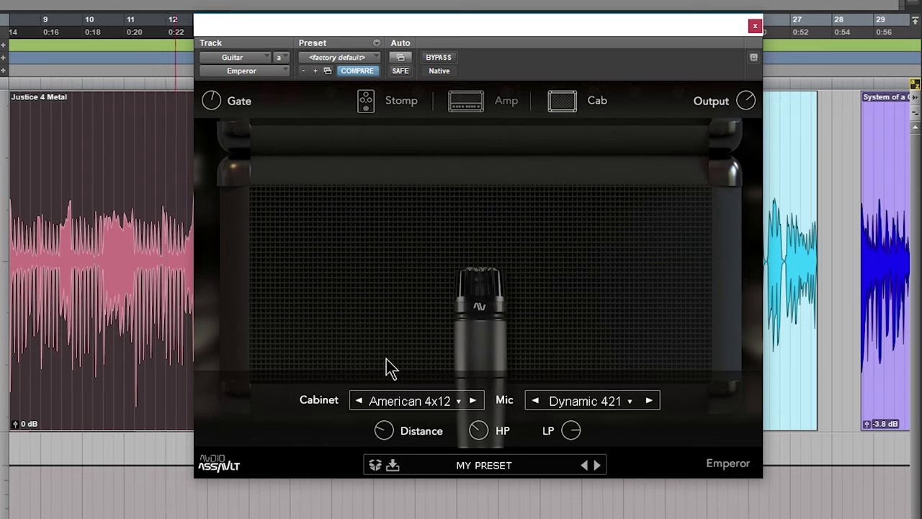
Step: Turn the cabinet simulation off and check the stompbox pedal slots without adding a pedal
left_click(458, 403)
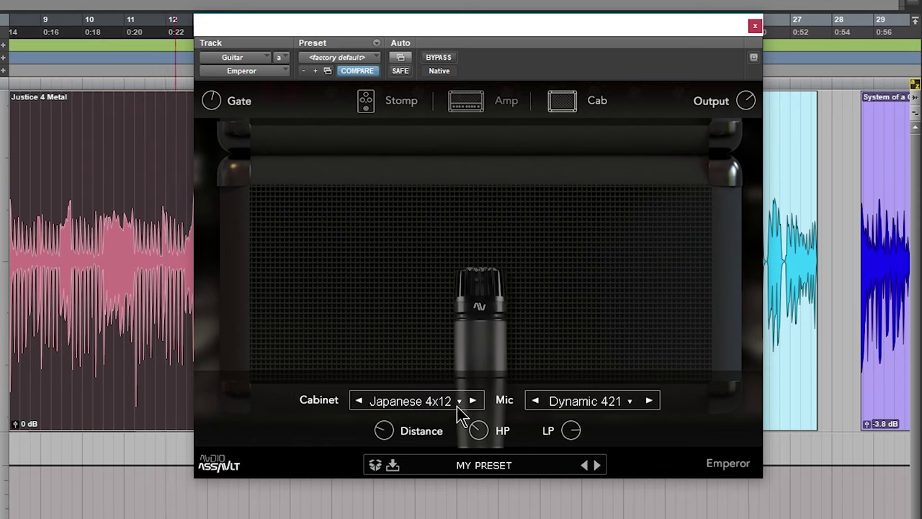
left_click(458, 402)
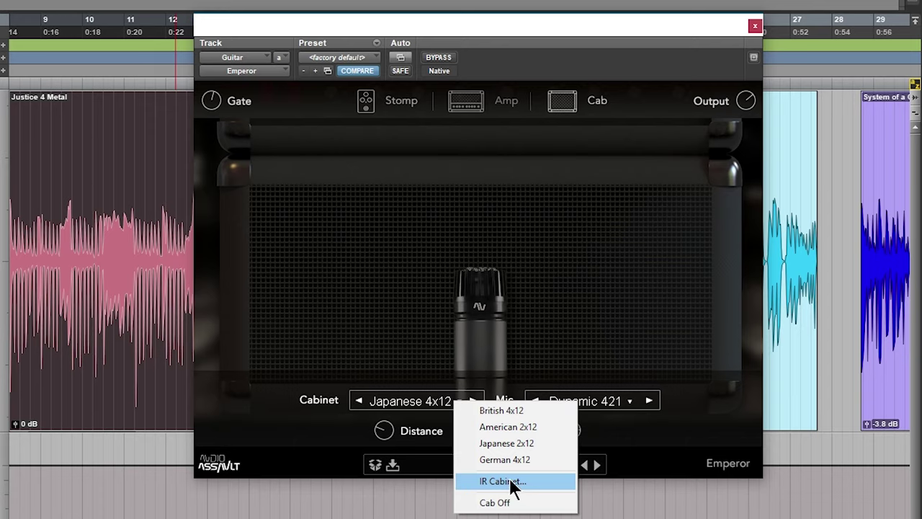
left_click(512, 504)
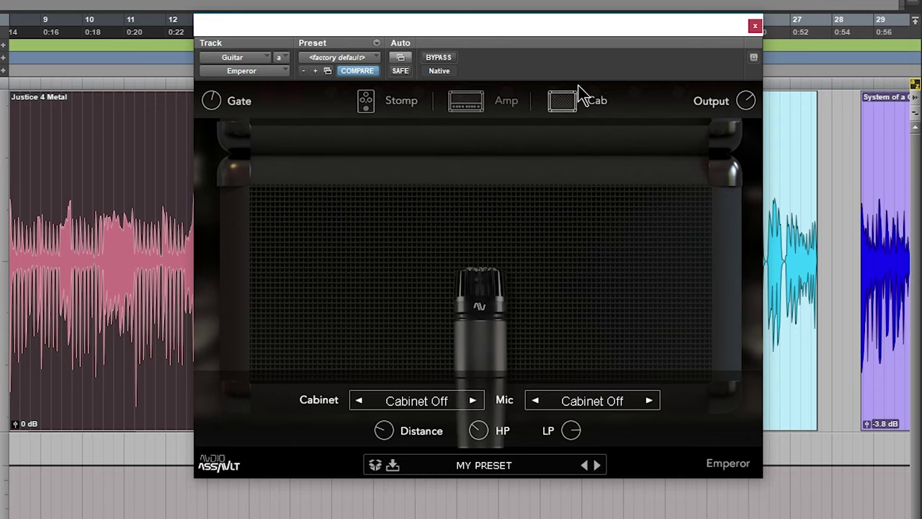
left_click(498, 102)
left_click(398, 101)
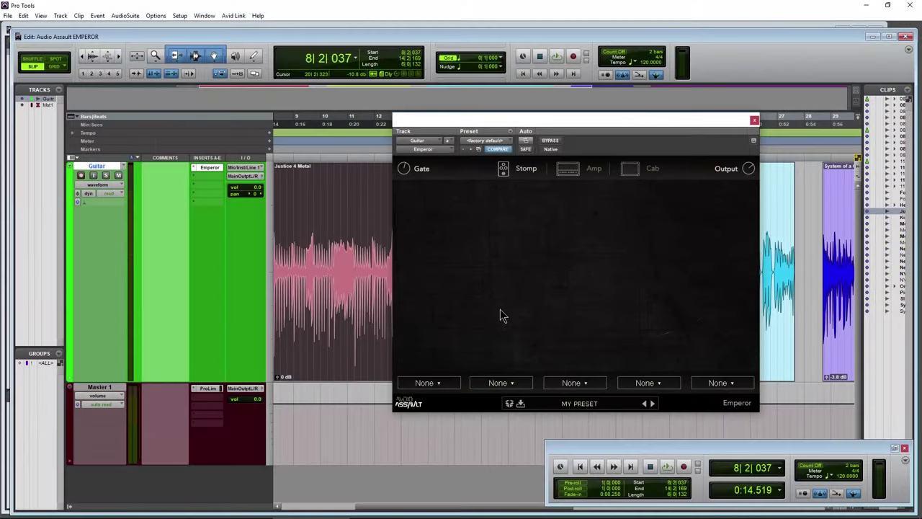
left_click(500, 382)
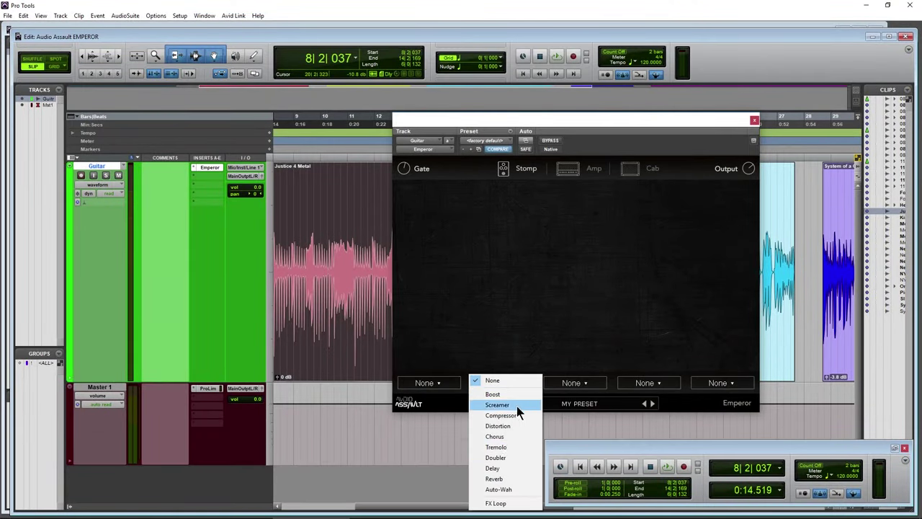
left_click(574, 303)
Step: Switch the cabinet back on with the American 4x12
left_click(566, 169)
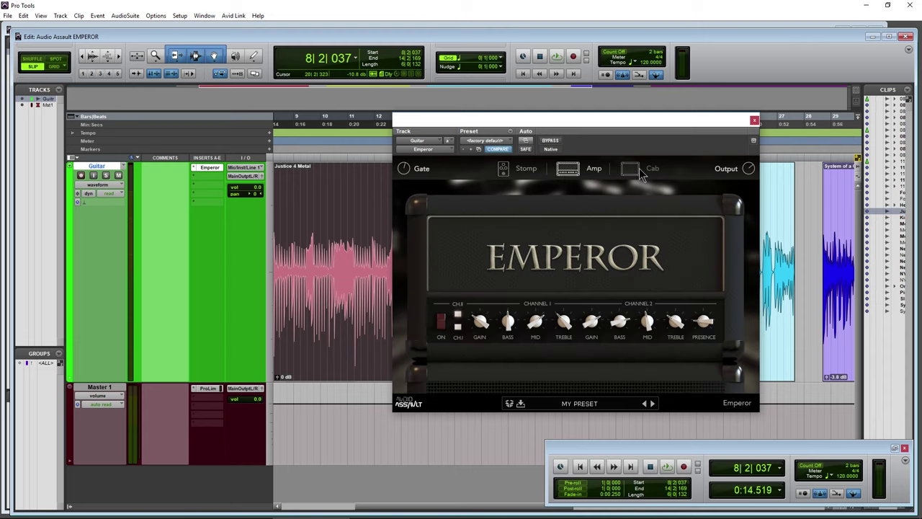
left_click(637, 168)
left_click(576, 169)
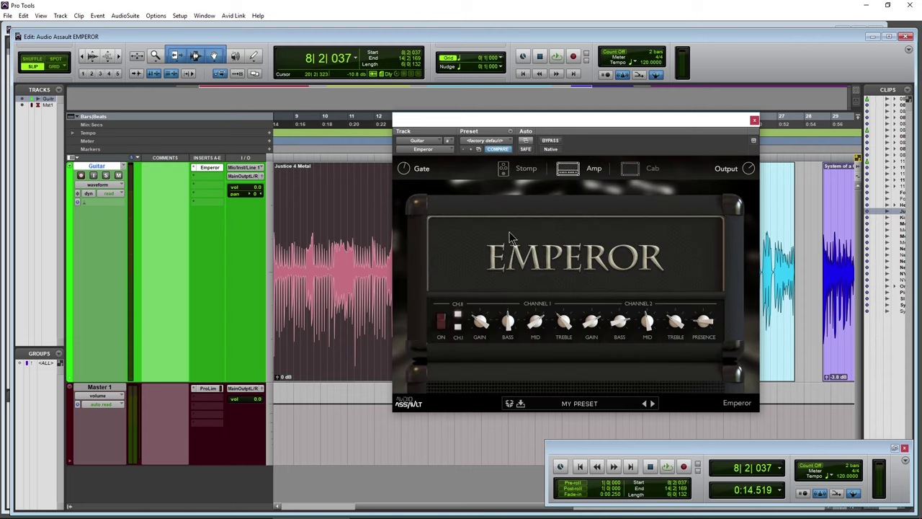
left_click(639, 171)
left_click(568, 360)
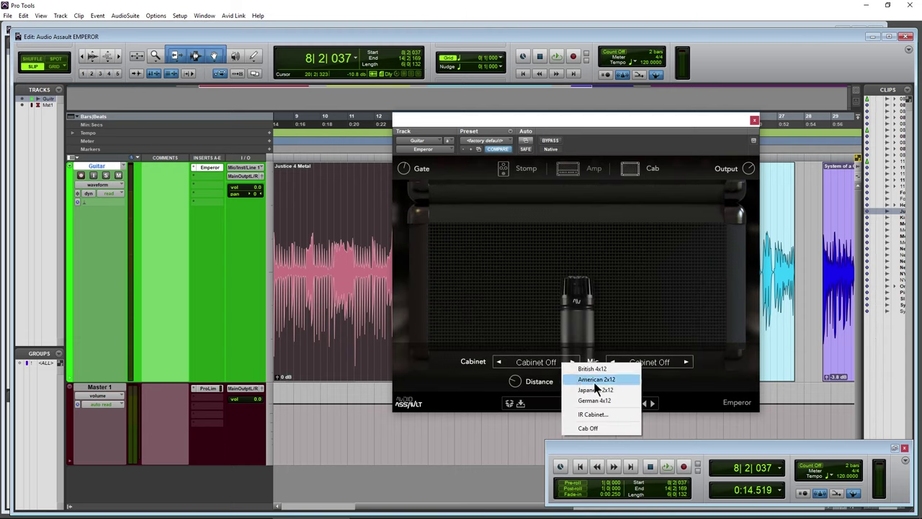
left_click(598, 379)
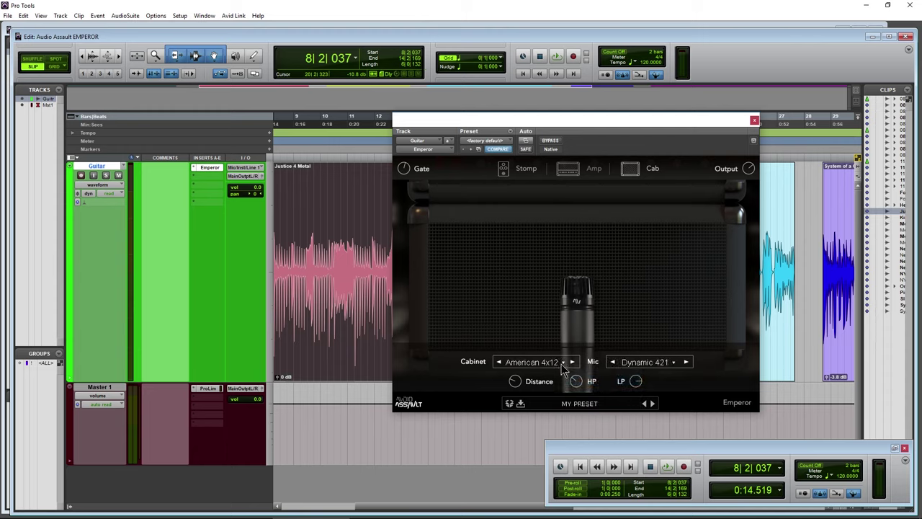
Step: Choose the Condenser T1 mic and move the plugin window off the timeline clips
left_click(634, 364)
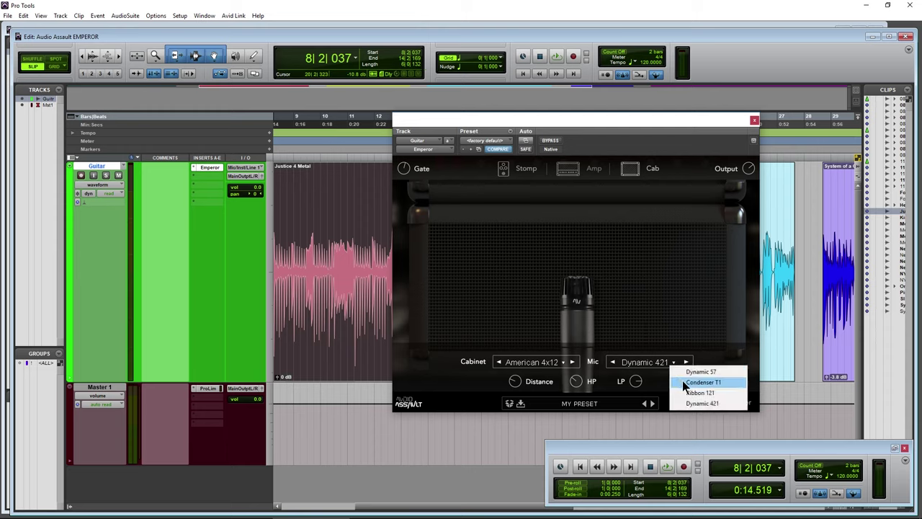
left_click(683, 380)
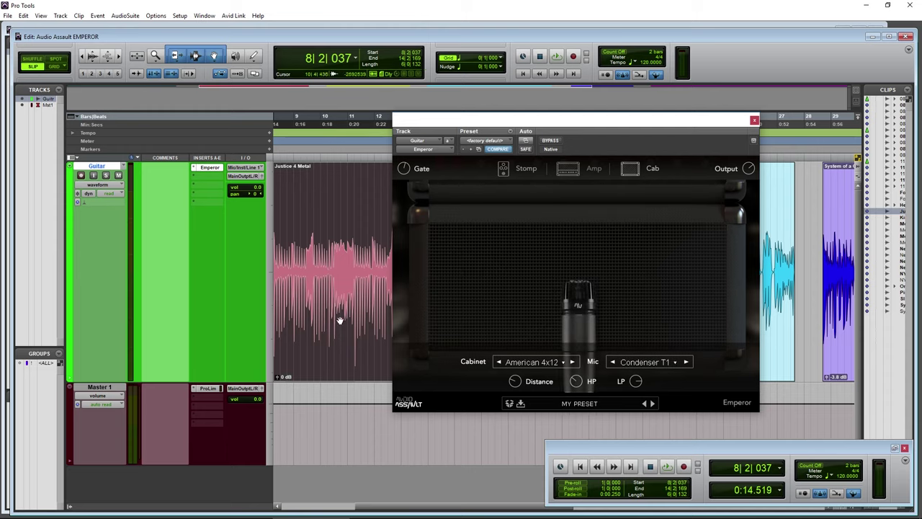
scroll(337, 321, "right", 5)
left_click_drag(399, 110, 304, 324)
Step: Select the System of a Crown clip and move the plugin window back over the tracks
left_click(618, 317)
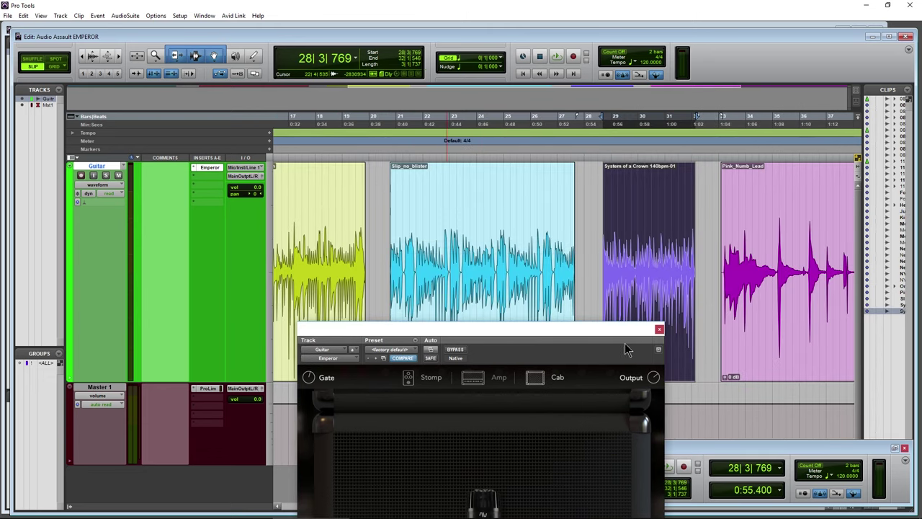
left_click_drag(565, 335, 635, 144)
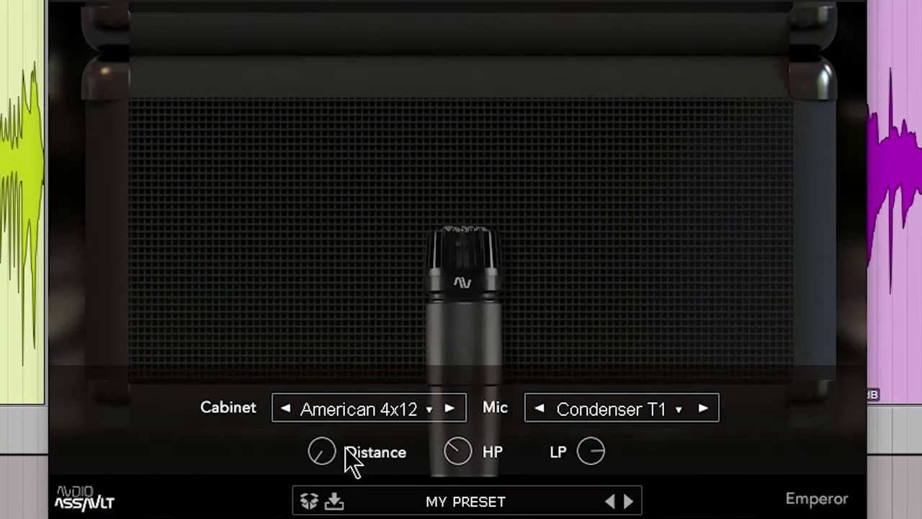
mouse_move(329, 455)
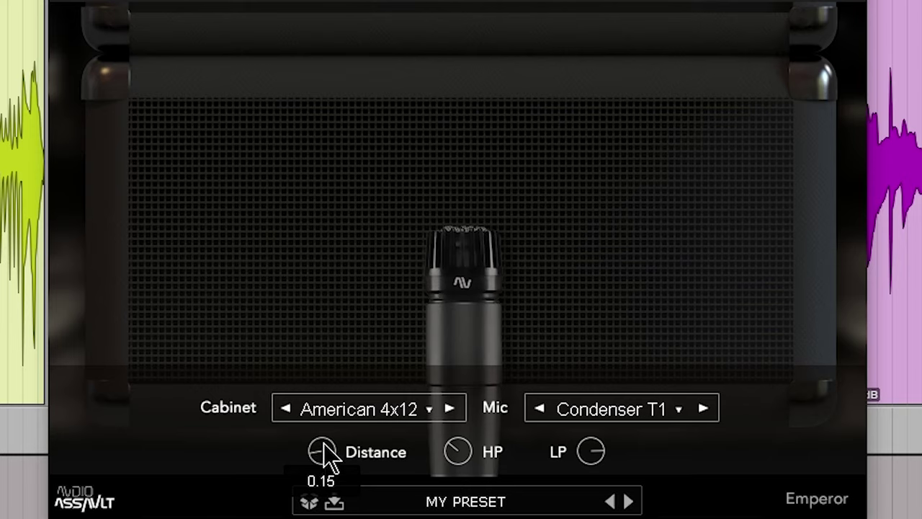
Step: Try several mic distance settings, resetting once and settling near 0.2
scroll(332, 453, "up", 8)
mouse_move(321, 465)
left_mouse_down()
mouse_move(316, 477)
mouse_move(326, 467)
left_mouse_up()
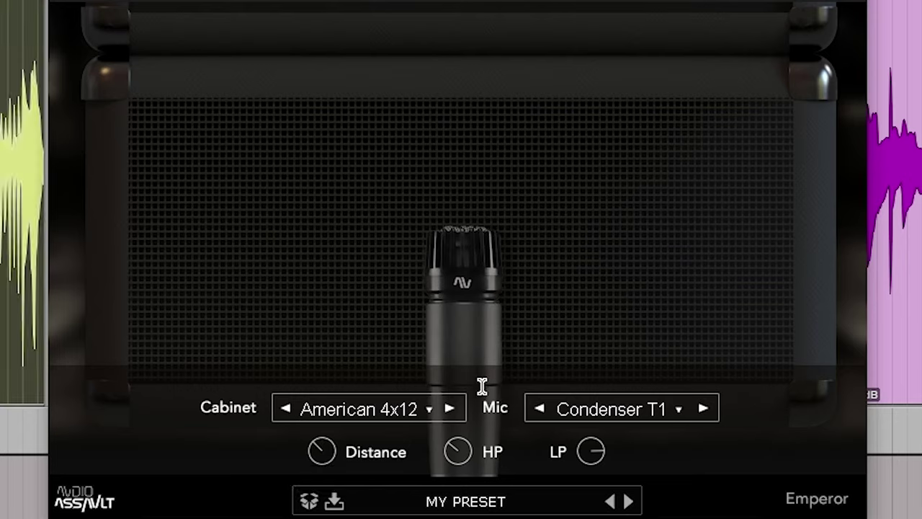
left_click_drag(320, 449, 319, 497)
double_click(328, 461)
left_click_drag(321, 461, 325, 460)
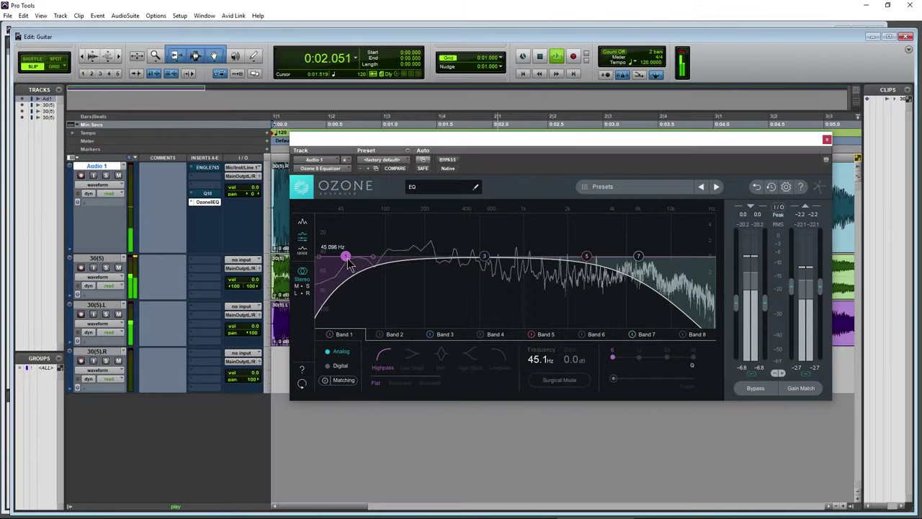
Step: Set the EQ high-pass near 202 Hz and the EQ low-pass near 4.69 kHz
left_click_drag(344, 261, 423, 260)
left_click_drag(638, 258, 673, 257)
left_click_drag(673, 257, 624, 258)
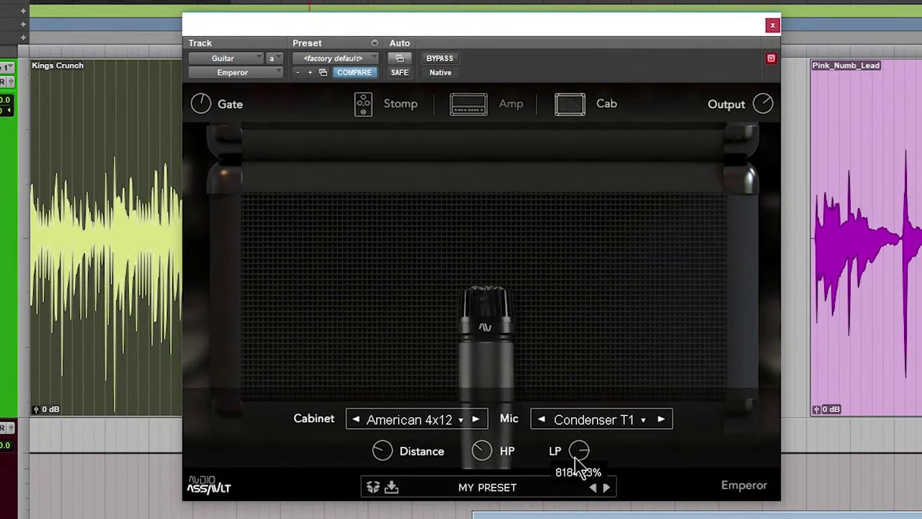
Step: Set the cab high-pass to about 22% and sweep the low-pass, settling near 6655.9
left_click_drag(480, 448, 479, 497)
mouse_move(486, 457)
left_mouse_down()
mouse_move(488, 419)
mouse_move(487, 459)
left_mouse_up()
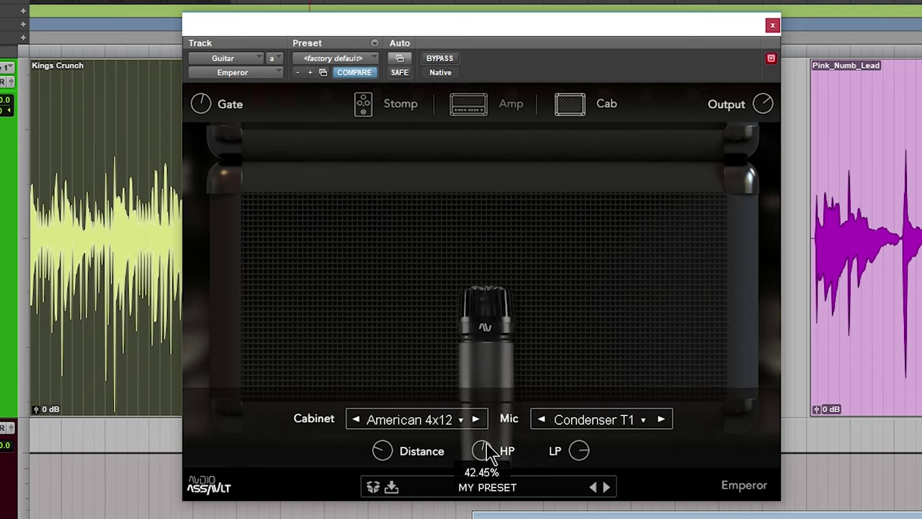
left_click_drag(487, 455, 488, 459)
mouse_move(584, 468)
left_mouse_down()
mouse_move(584, 490)
mouse_move(583, 448)
mouse_move(585, 459)
left_mouse_up()
mouse_move(582, 457)
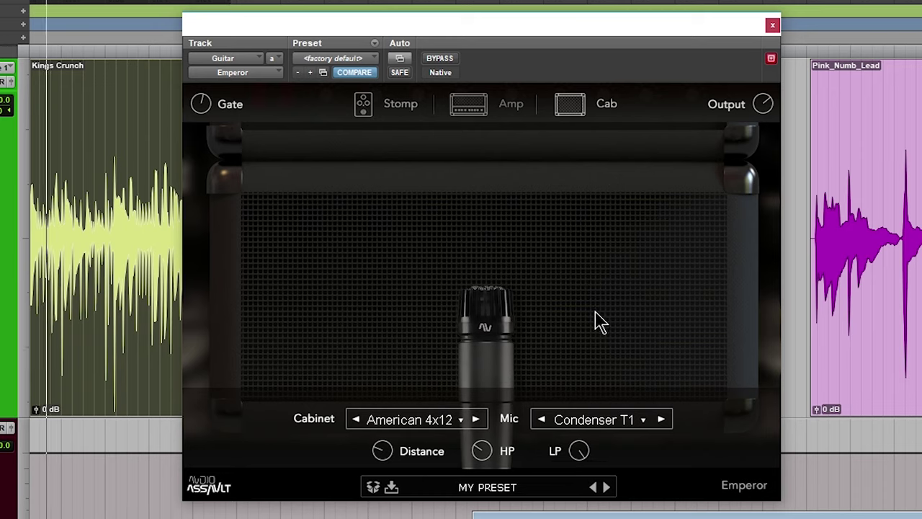
left_click(582, 456, "alt")
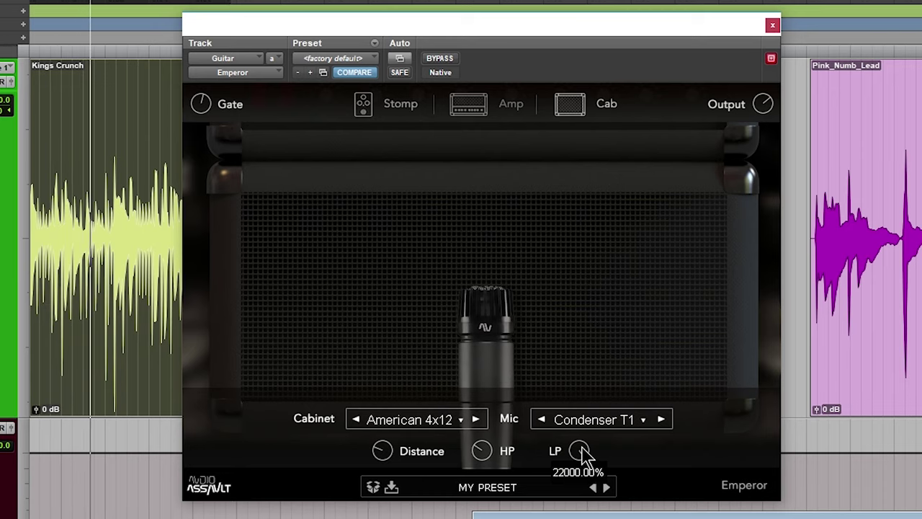
left_click_drag(582, 456, 583, 453)
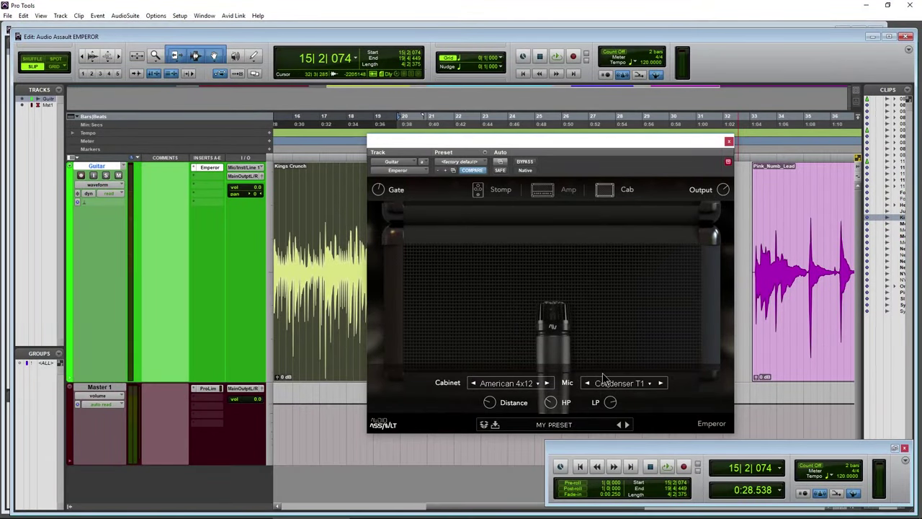
Step: Switch the cabinet to IR Cabinet and load the Big Fat 212 impulse response
left_click(536, 383)
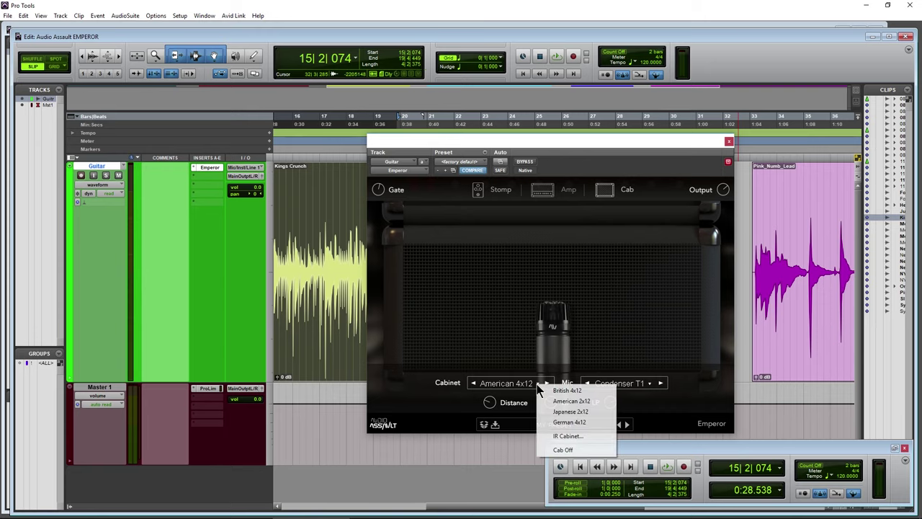
left_click(566, 436)
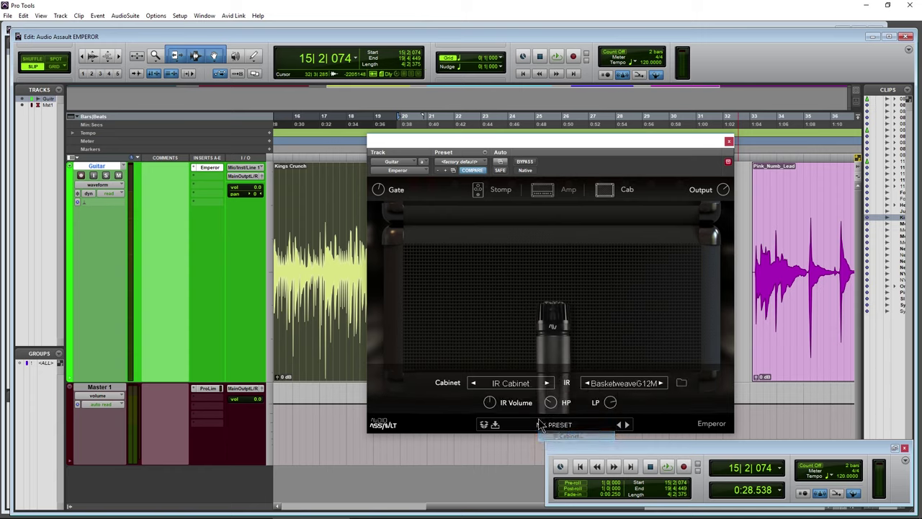
left_click(643, 383)
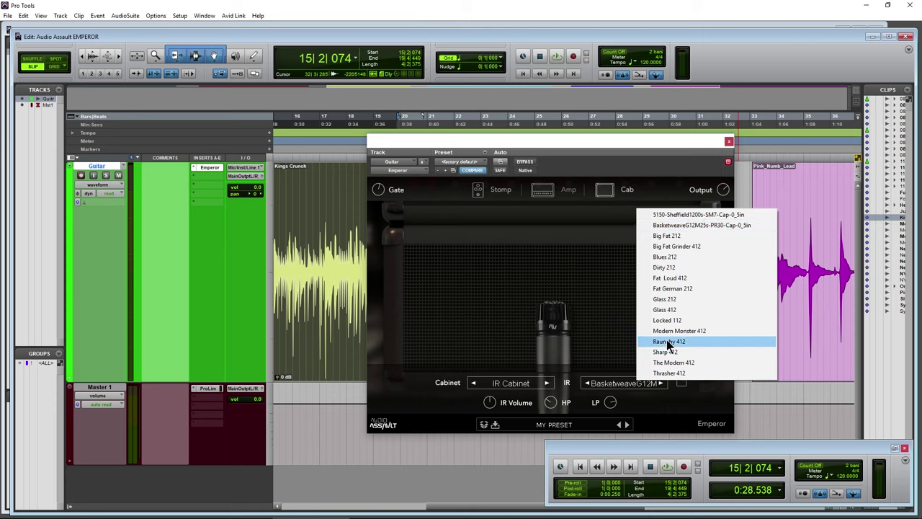
left_click(677, 238)
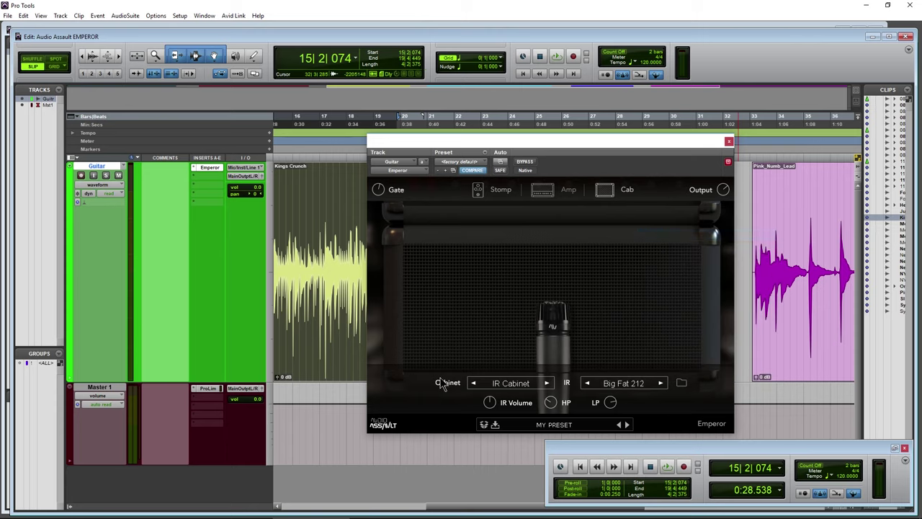
Step: Start playback and step through Big Fat Grinder, Blues 212, Dirty 212 and Fat German 212
key("space")
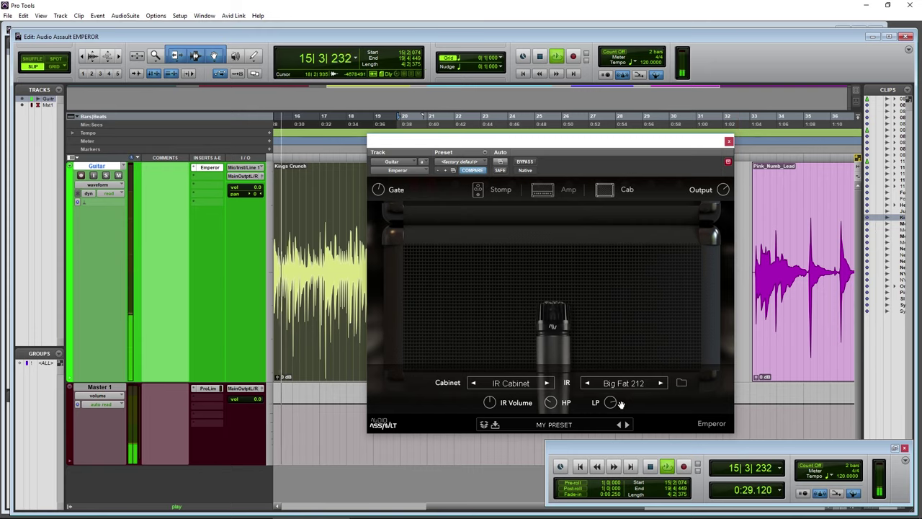
left_click(659, 384)
left_click(659, 384)
left_click(659, 384)
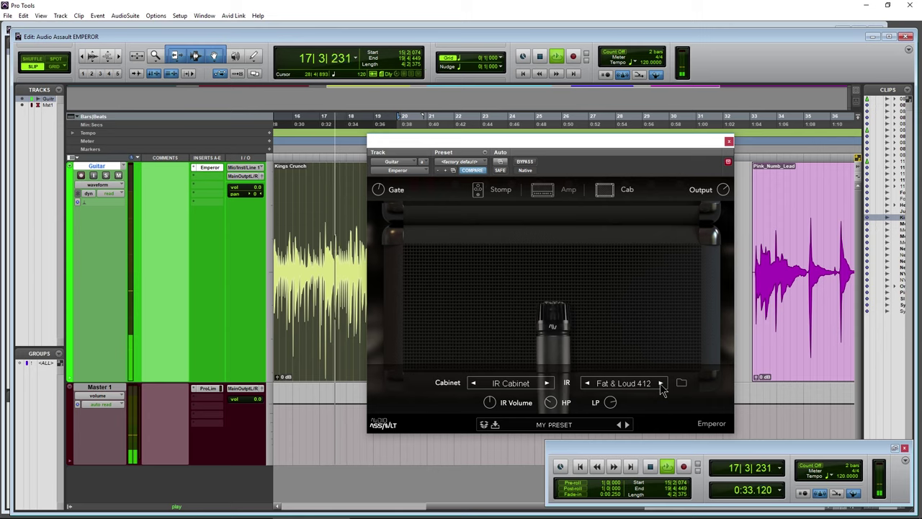
left_click(660, 384)
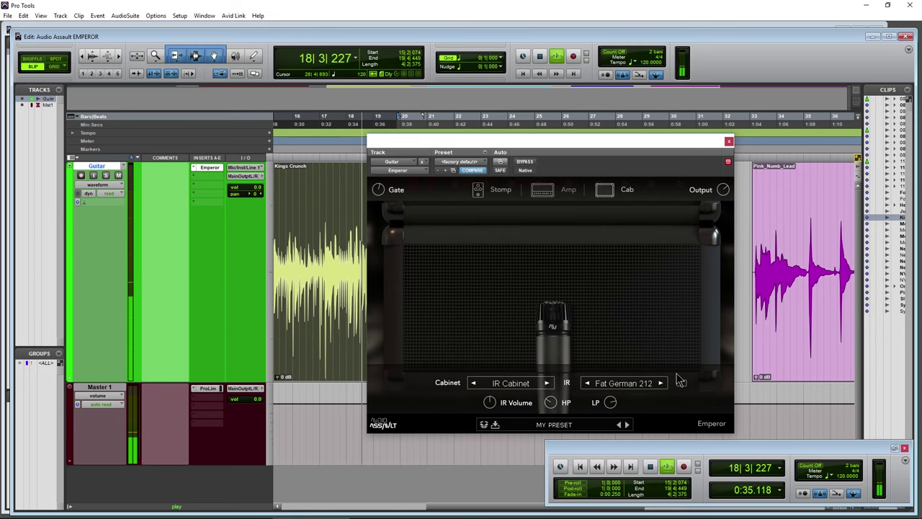
Step: Play from the Justice 4 Metal clip, step on to Modern Monster, then stop playback
left_click_drag(572, 139, 605, 175)
left_click(523, 334)
scroll(347, 280, "left", 5)
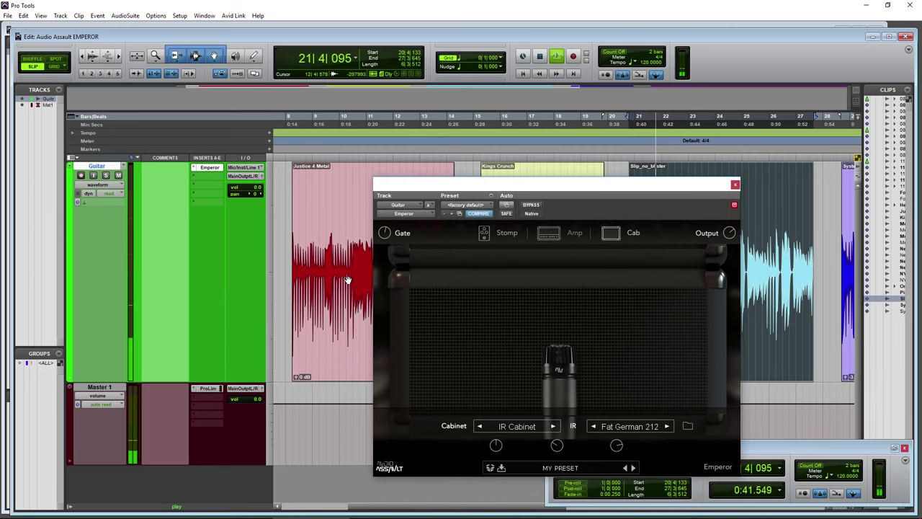
left_click(340, 319)
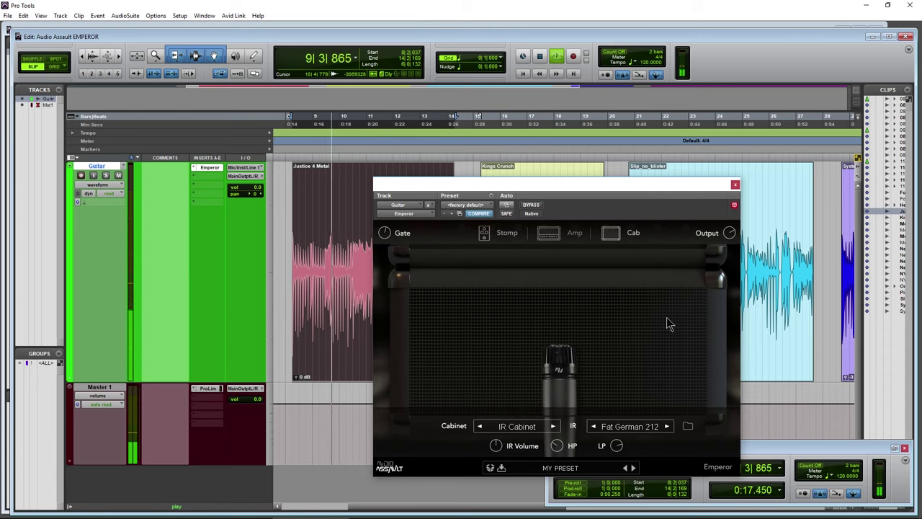
left_click(667, 426)
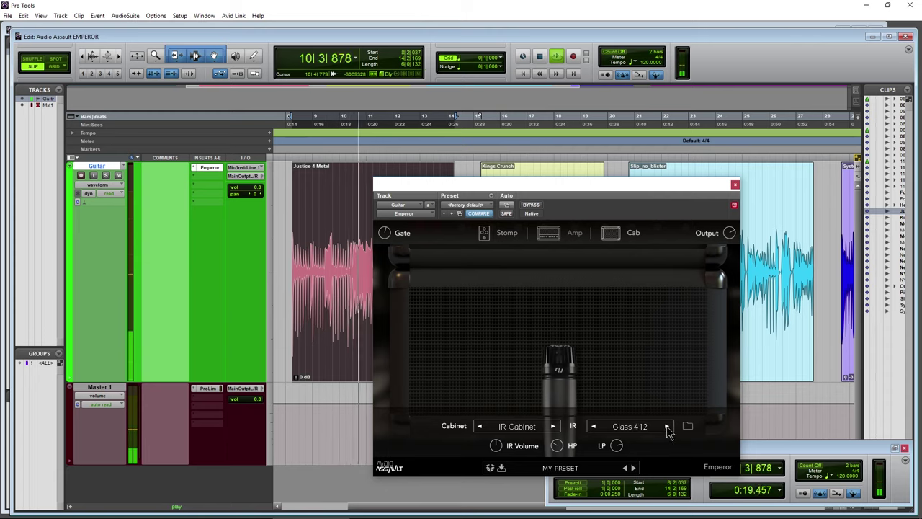
left_click(666, 427)
left_click(666, 426)
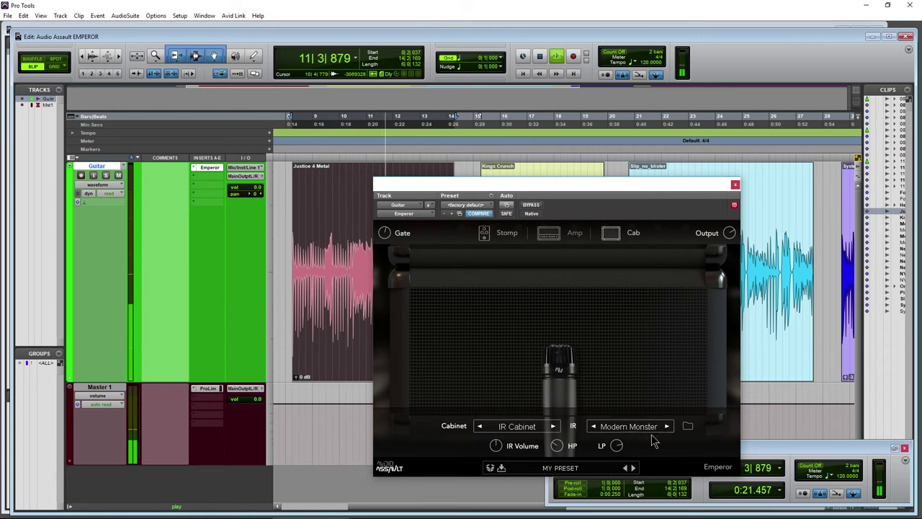
key("space")
Step: Open the Emperor's impulse response folder in File Explorer
left_click_drag(591, 190, 587, 146)
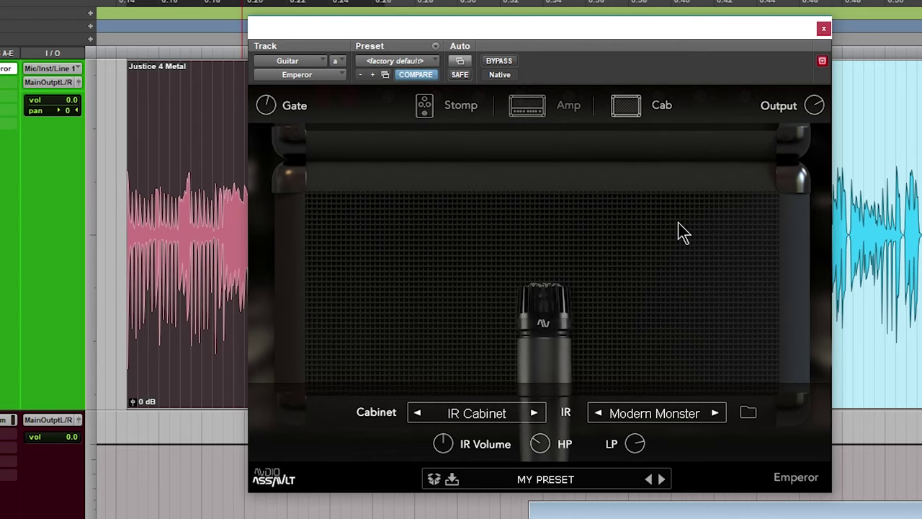
mouse_move(446, 448)
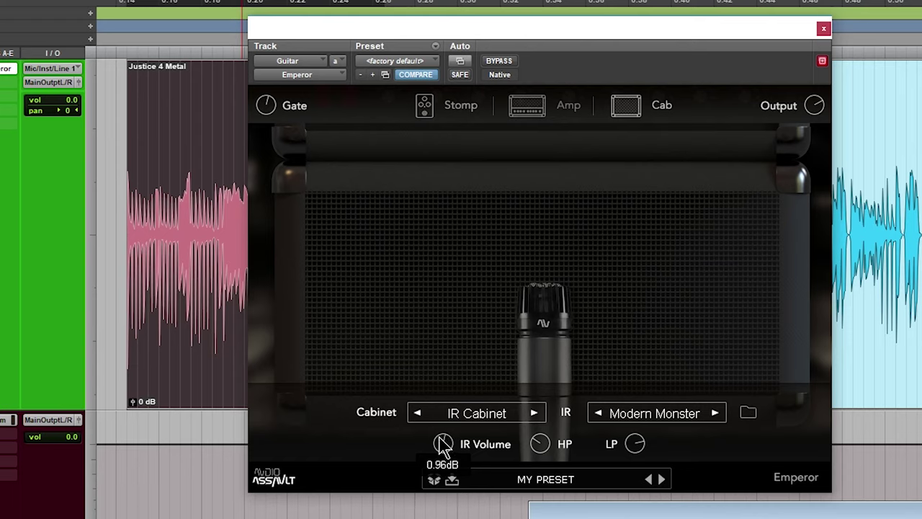
left_click(749, 415)
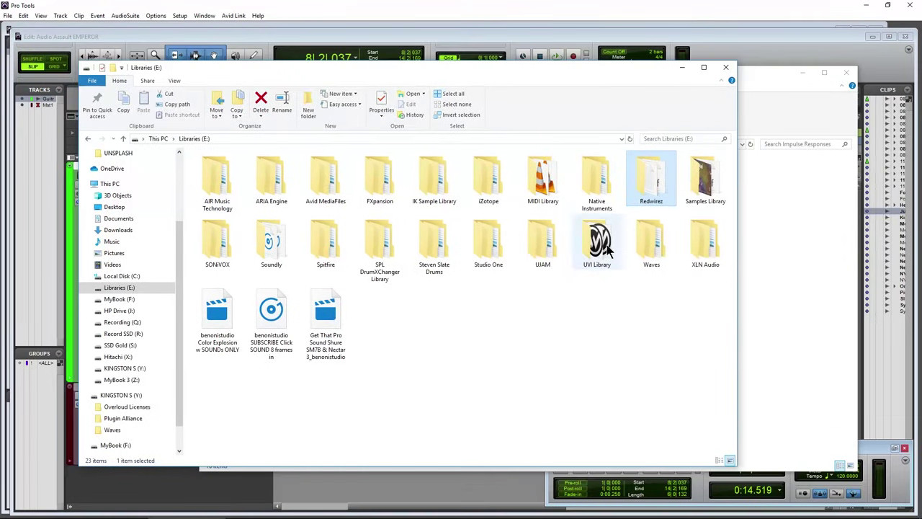
Step: Open Redwirez > Library > IRs and arrange it beside the Impulse Responses window
double_click(650, 179)
left_click(196, 168)
double_click(195, 170)
double_click(226, 176)
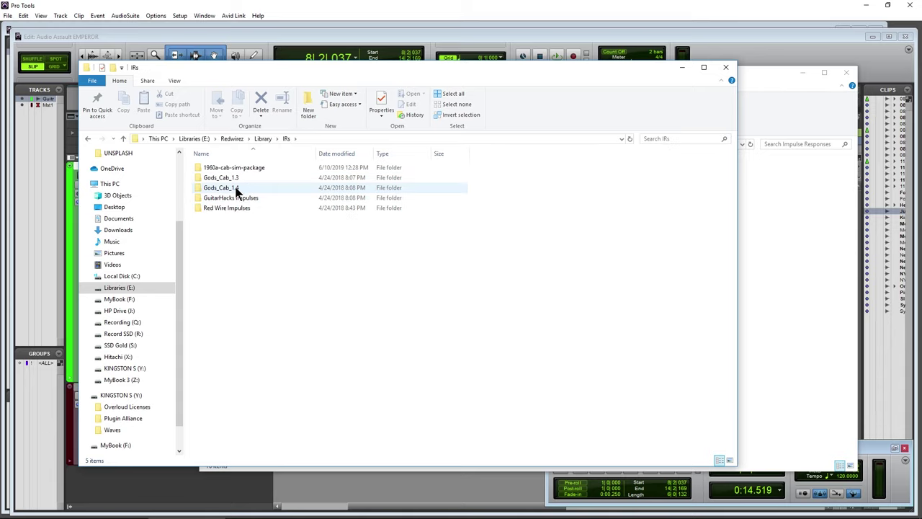
left_click_drag(625, 69, 589, 212)
left_click(650, 211)
left_click_drag(514, 75, 503, 49)
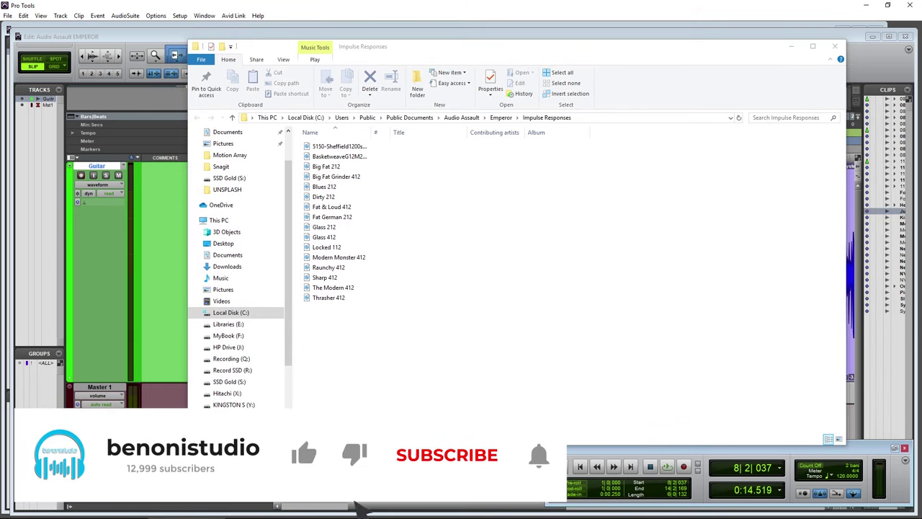
left_click_drag(569, 87, 586, 90)
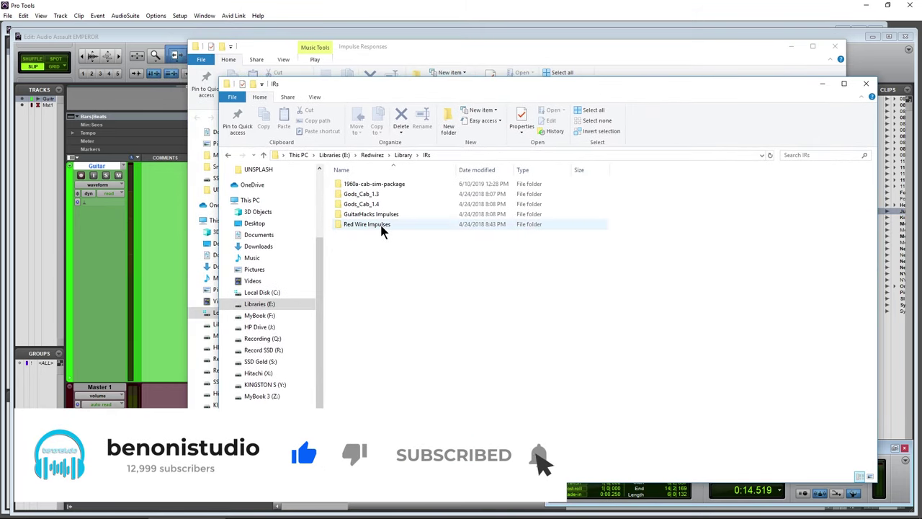
Step: Browse to Red Wire Impulses > BIGBox > 48 KHz-24bit > KrankLegends > Neumann U67
double_click(382, 225)
double_click(405, 194)
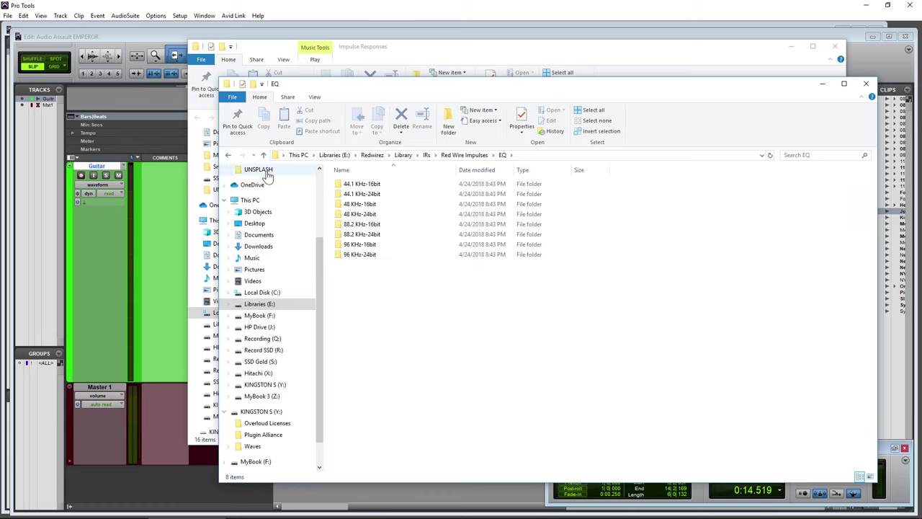
left_click(228, 154)
left_click(353, 185)
double_click(353, 185)
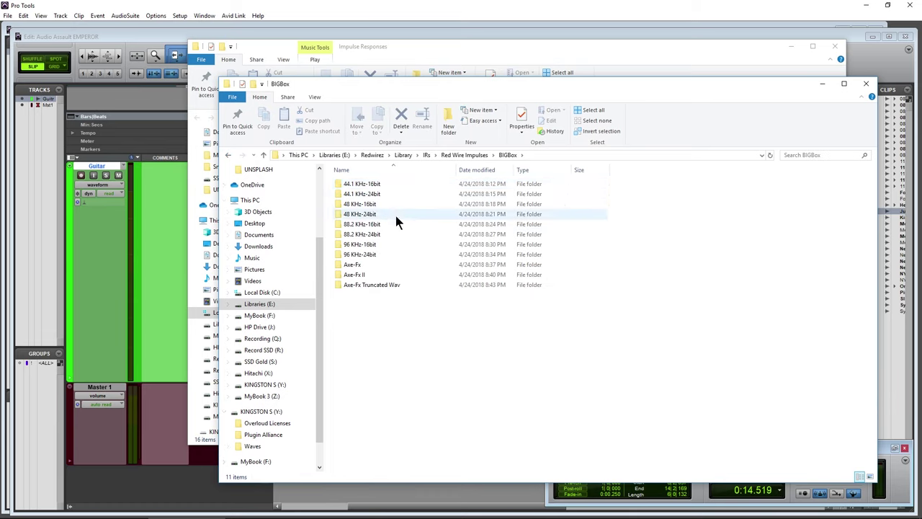
double_click(381, 213)
scroll(422, 274, "down", 3)
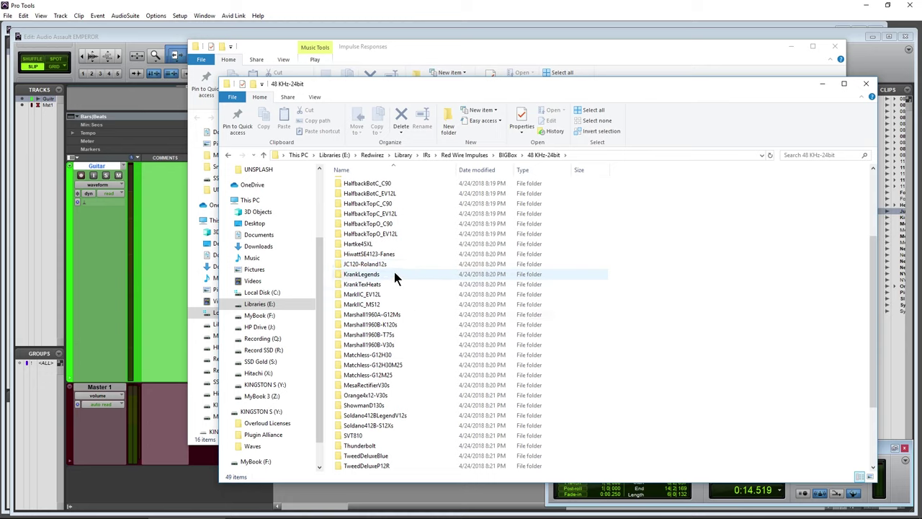
double_click(394, 273)
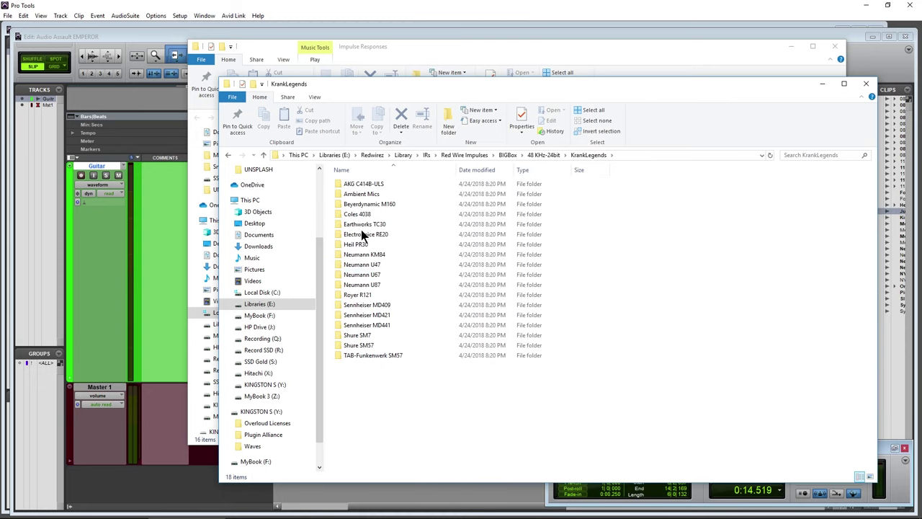
double_click(370, 275)
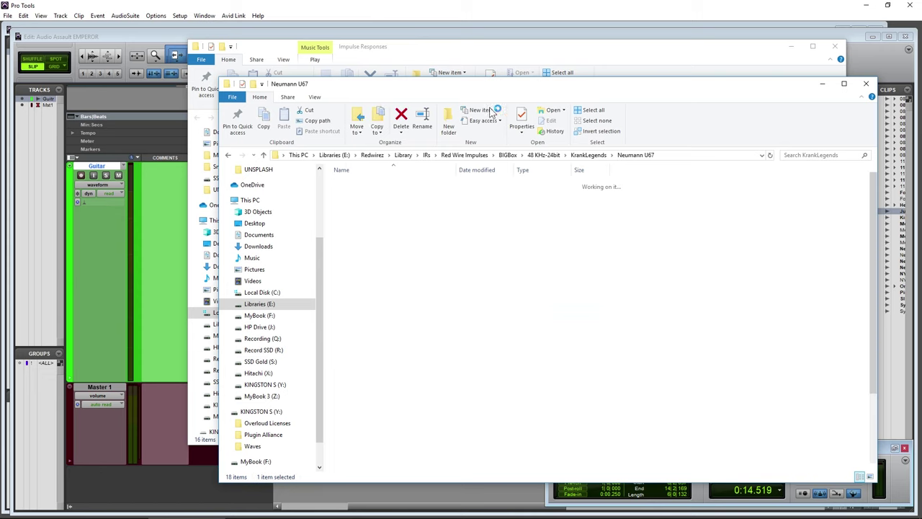
Step: Widen the Name column and copy KrankLegends-U67-Cap-1in into Impulse Responses
left_click_drag(446, 89, 701, 100)
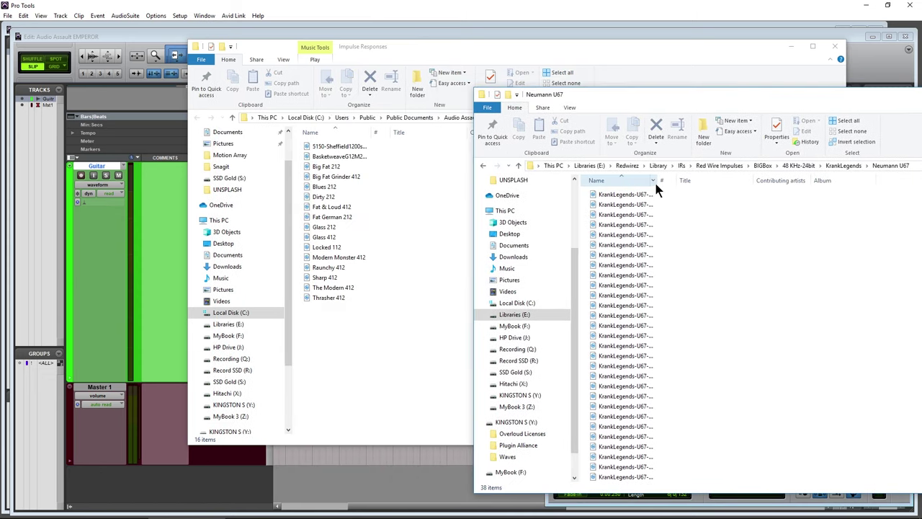
left_click_drag(655, 180, 744, 184)
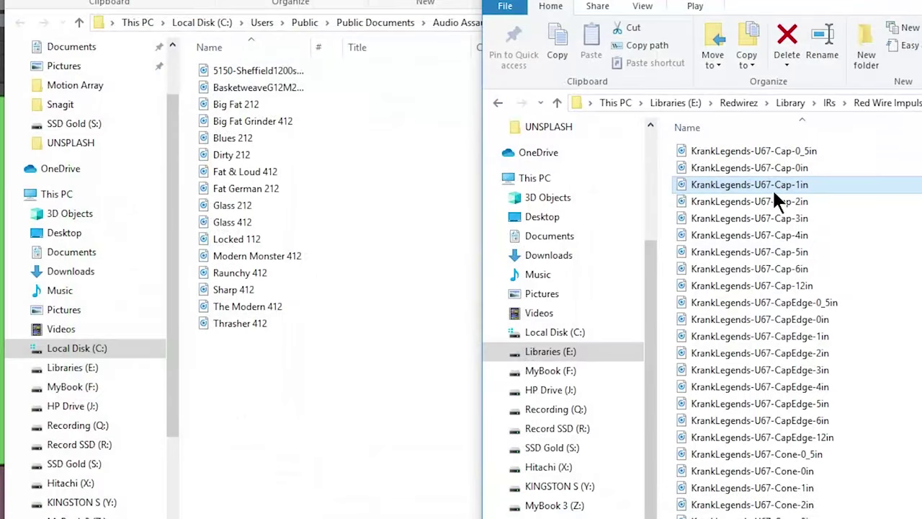
left_click_drag(773, 189, 325, 500)
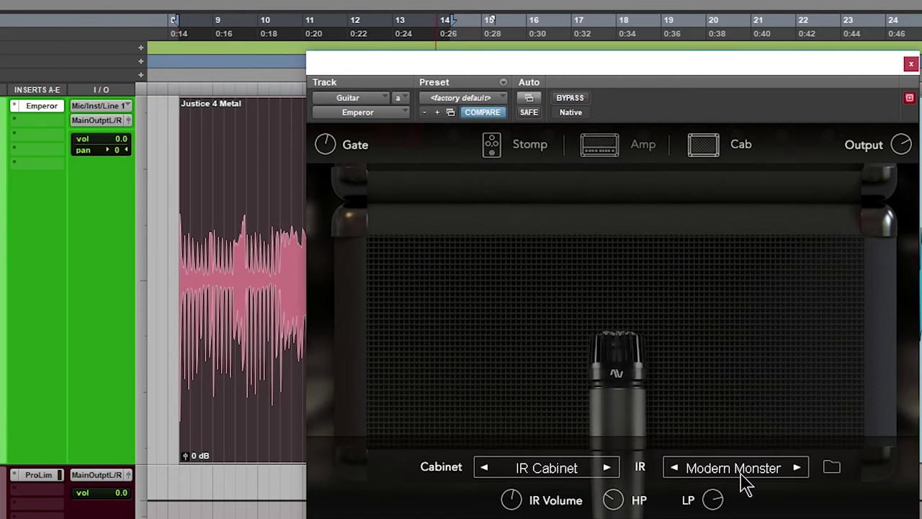
Step: Pick KrankLegends-U67-Cap-1in from the Emperor's IR dropdown
left_click(742, 472)
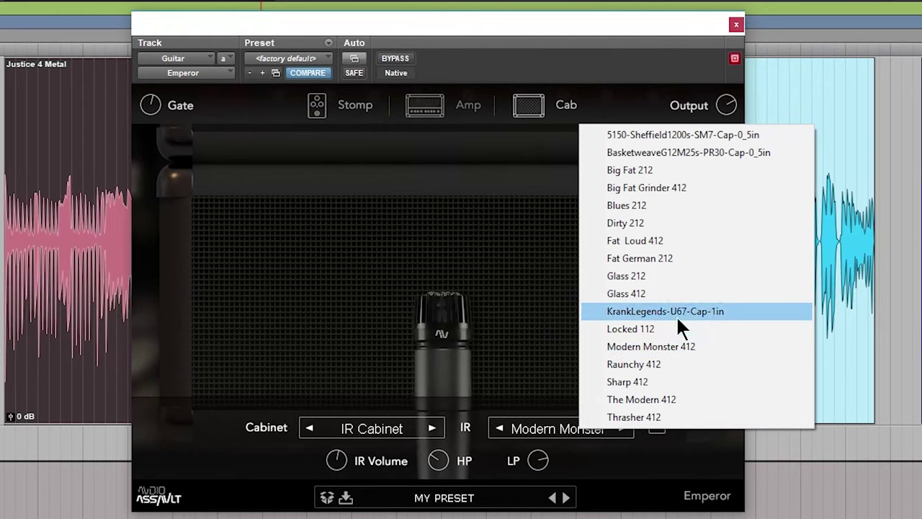
left_click(683, 315)
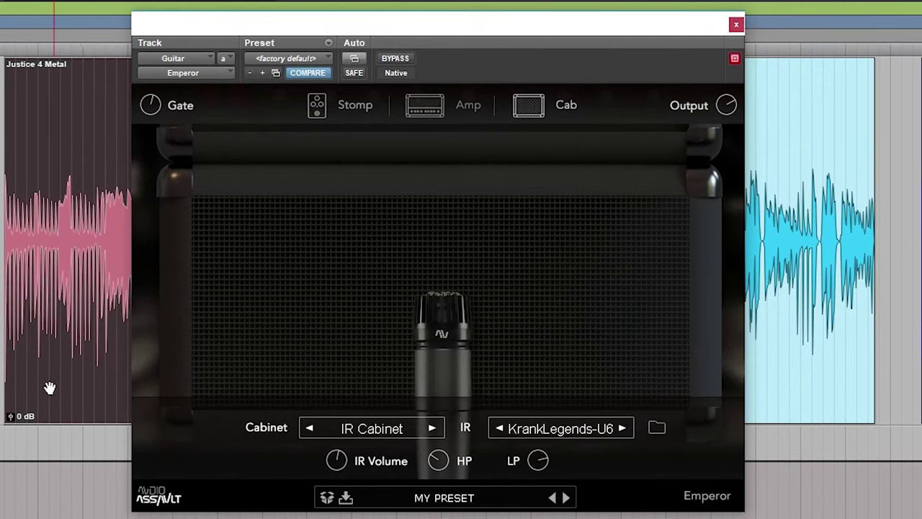
mouse_move(337, 467)
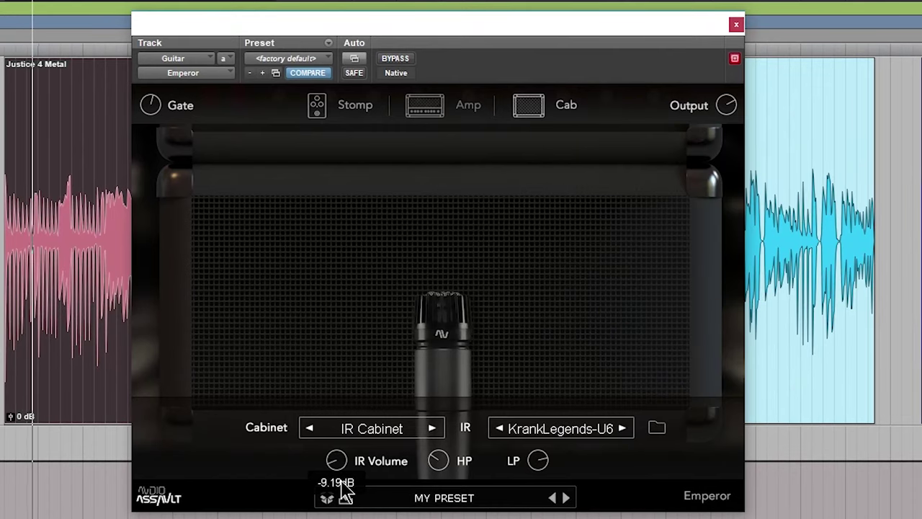
scroll(346, 472, "up", 5)
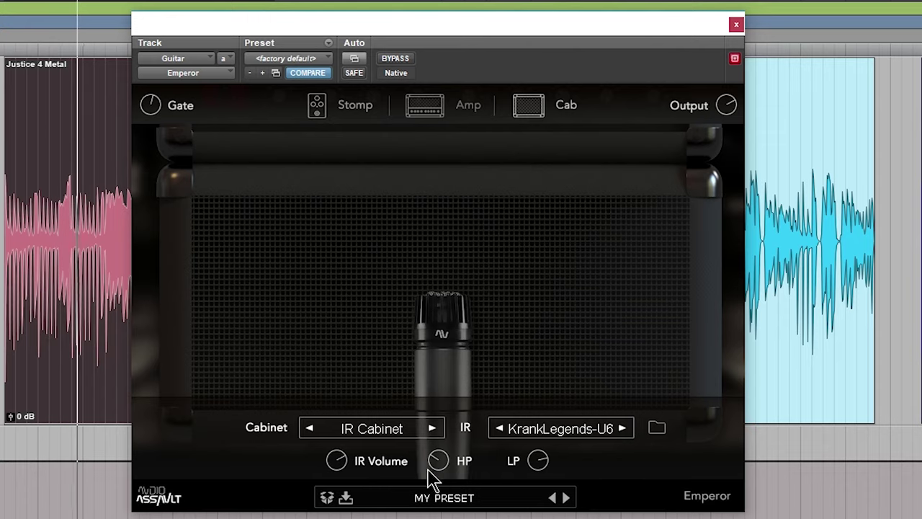
mouse_move(446, 479)
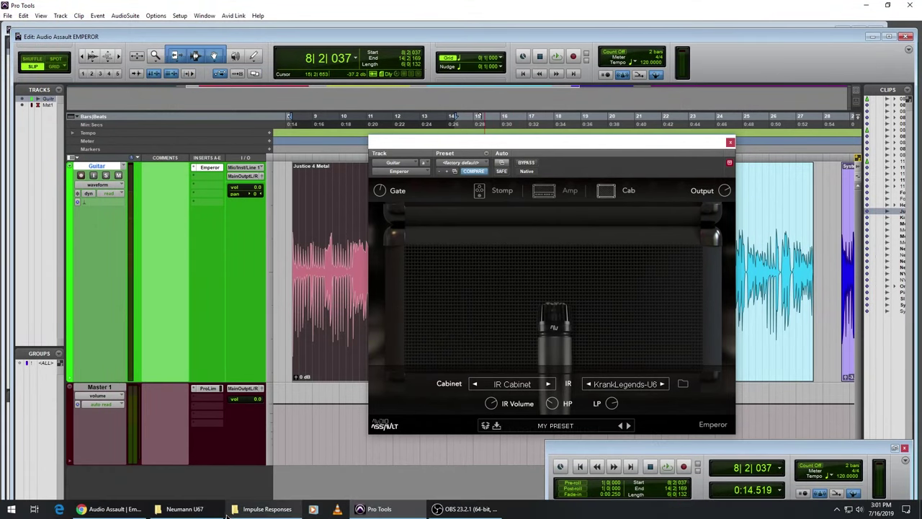
Step: Copy KrankLegends-SM7-Cap-1in from KrankLegends > Shure SM7 into Impulse Responses and return to Pro Tools
left_click(254, 512)
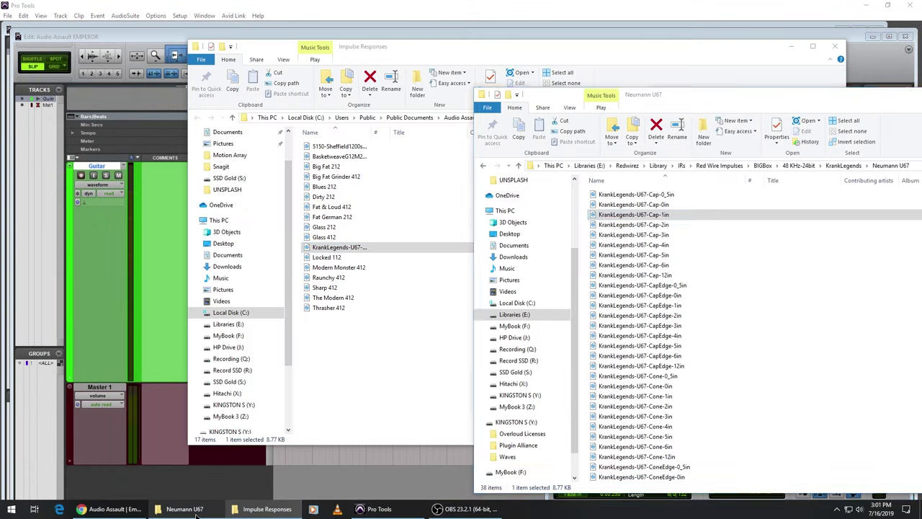
left_click(482, 167)
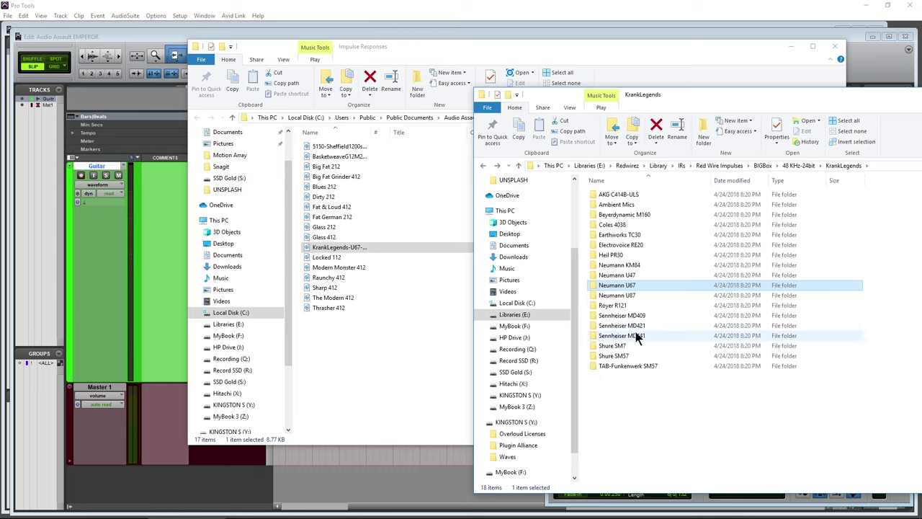
double_click(626, 347)
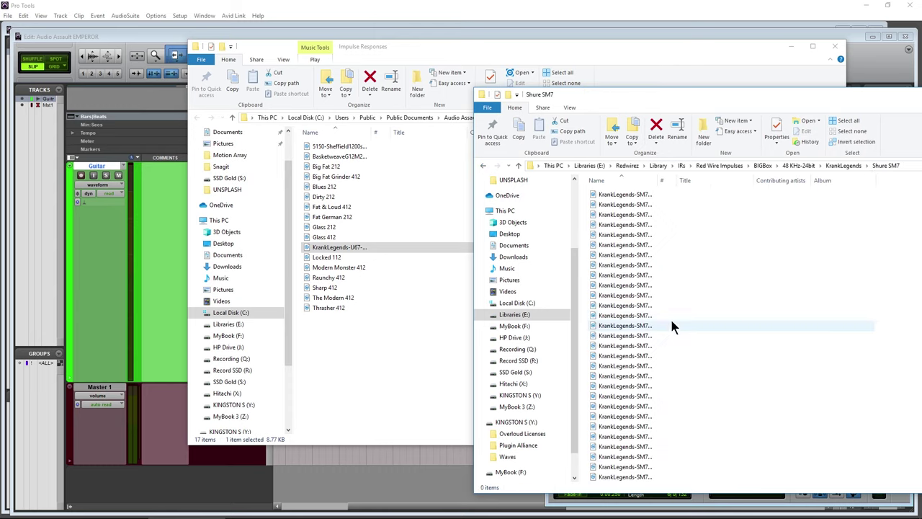
left_click_drag(638, 224, 360, 412)
left_click(424, 6)
left_click(625, 384)
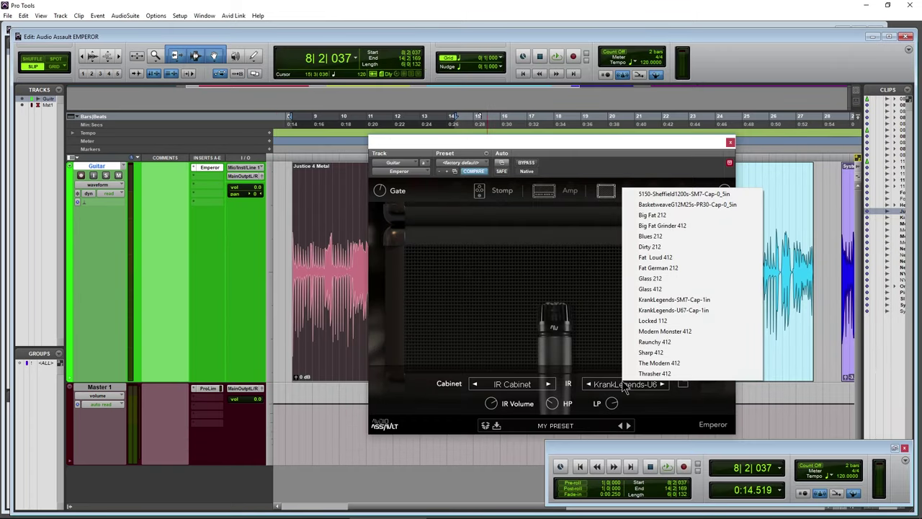
Step: Play with KrankLegends-SM7-Cap-1in, step to the U67 impulse, stop, and show the amp page
left_click(692, 301)
key("space")
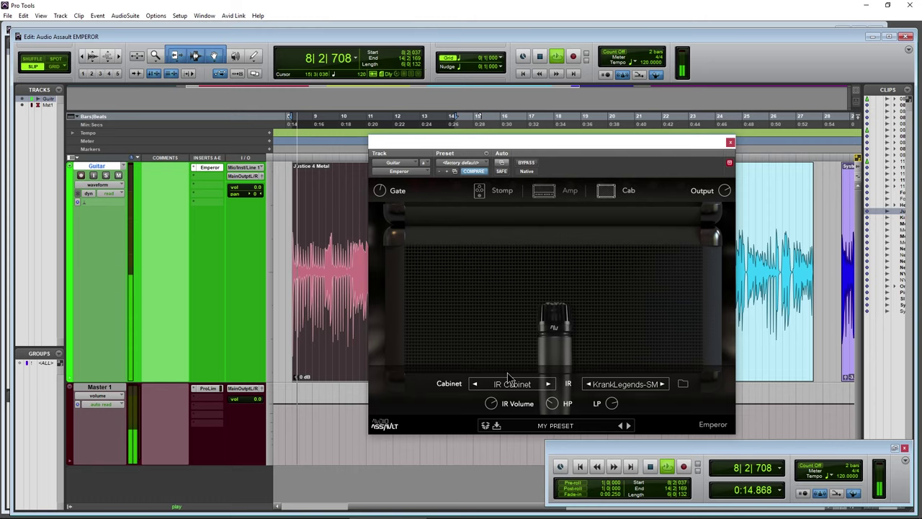
left_click(661, 384)
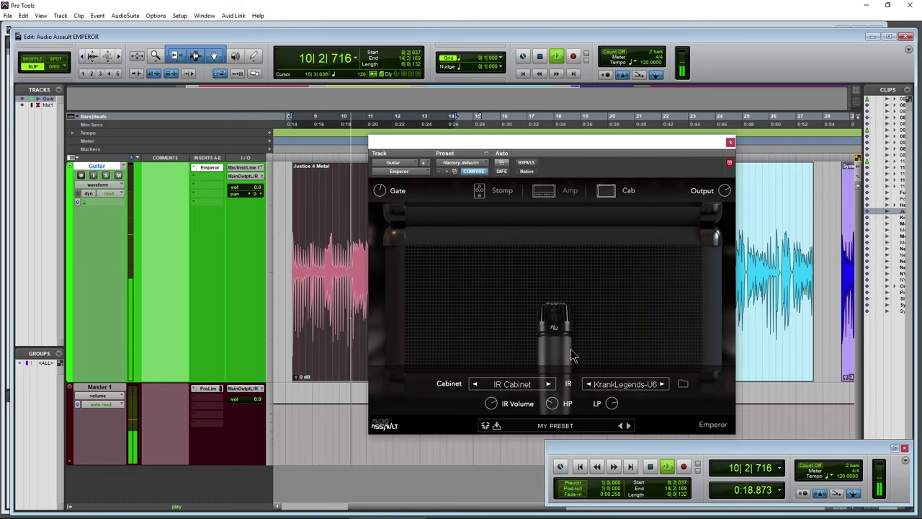
key("space")
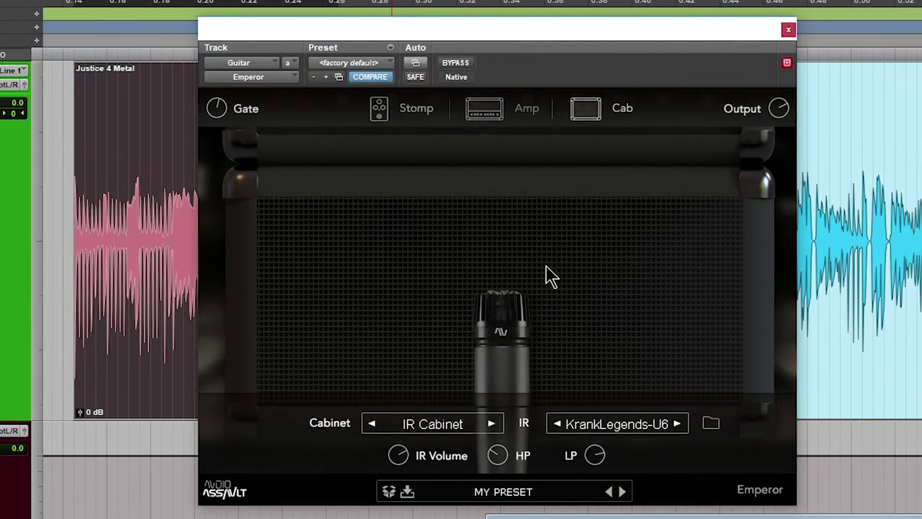
left_click(484, 108)
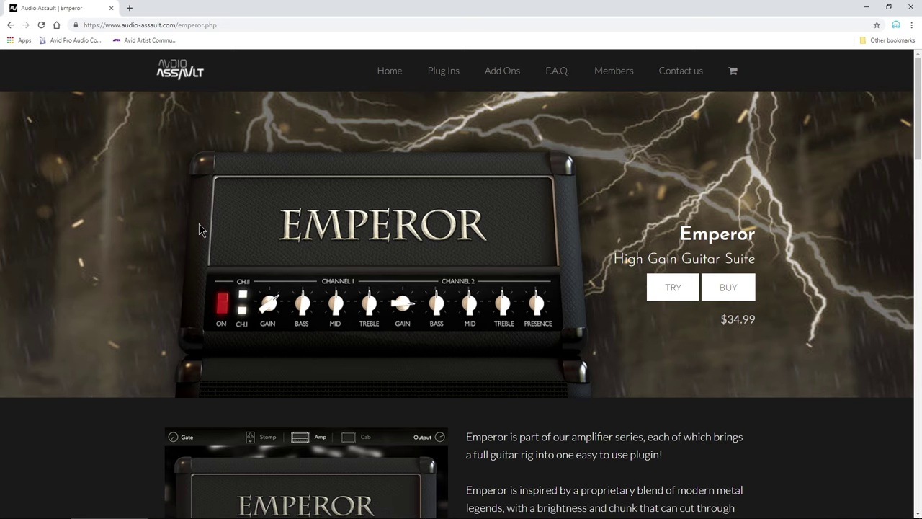
scroll(207, 260, "down", 4)
scroll(187, 268, "down", 10)
scroll(263, 211, "down", 6)
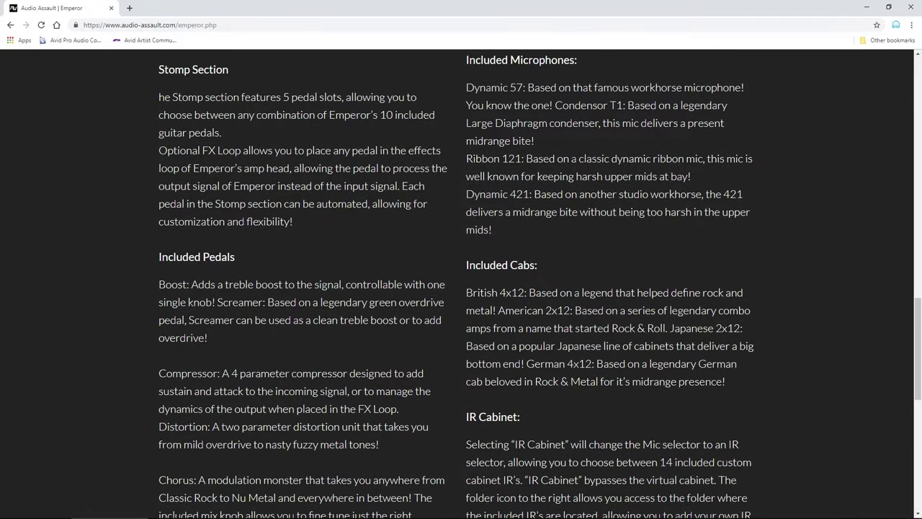
scroll(408, 273, "up", 2)
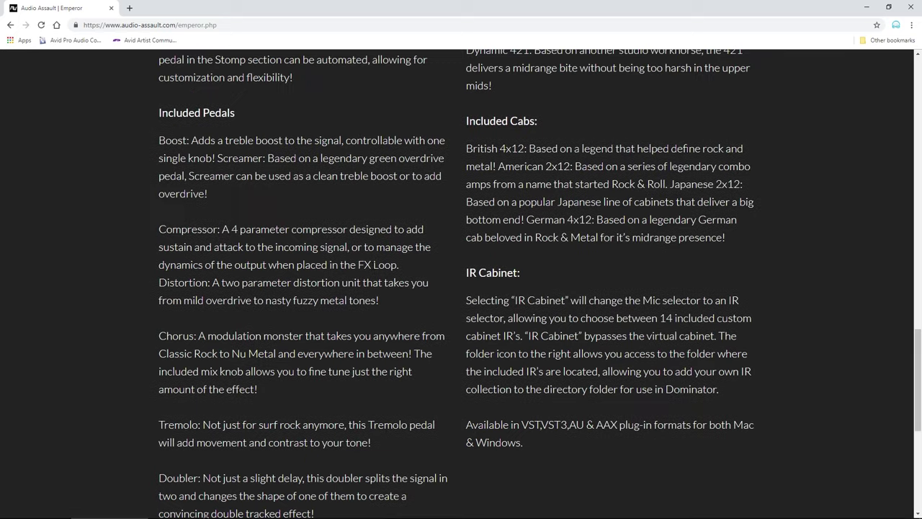
scroll(422, 316, "down", 2)
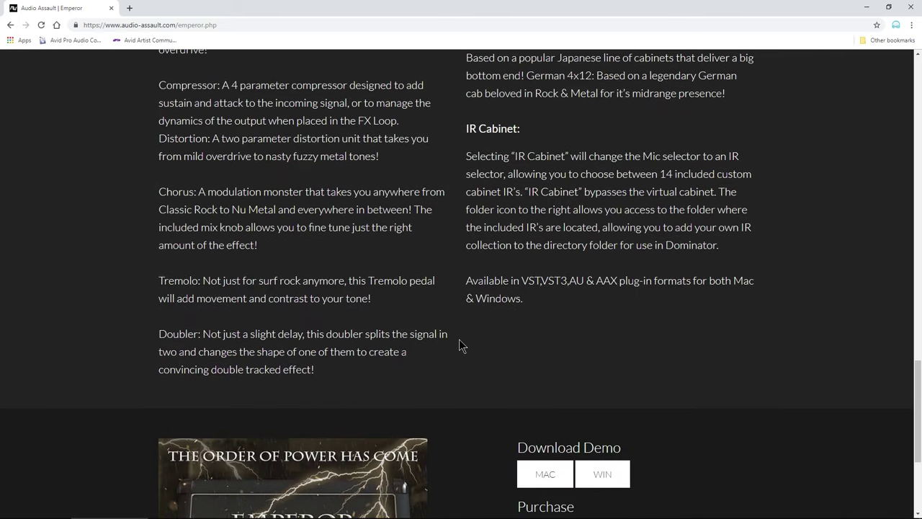
scroll(720, 274, "down", 2)
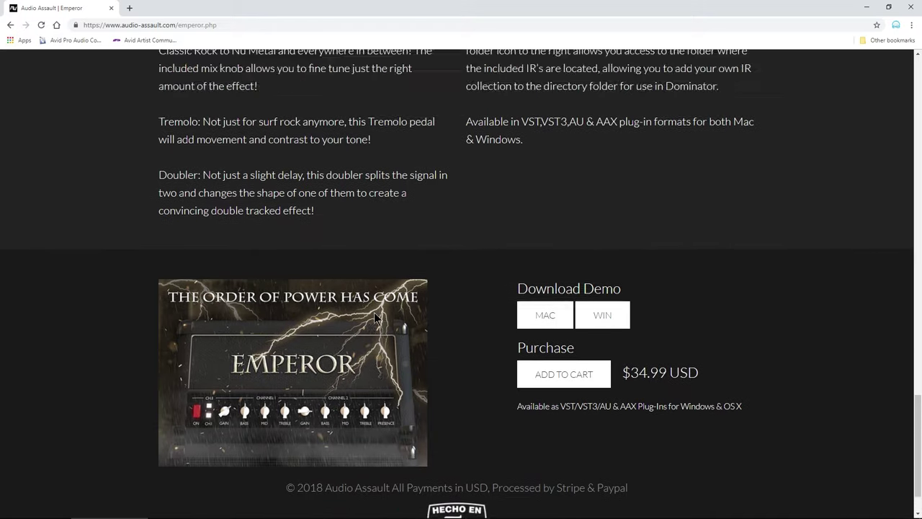
scroll(720, 273, "up", 12)
scroll(374, 312, "up", 10)
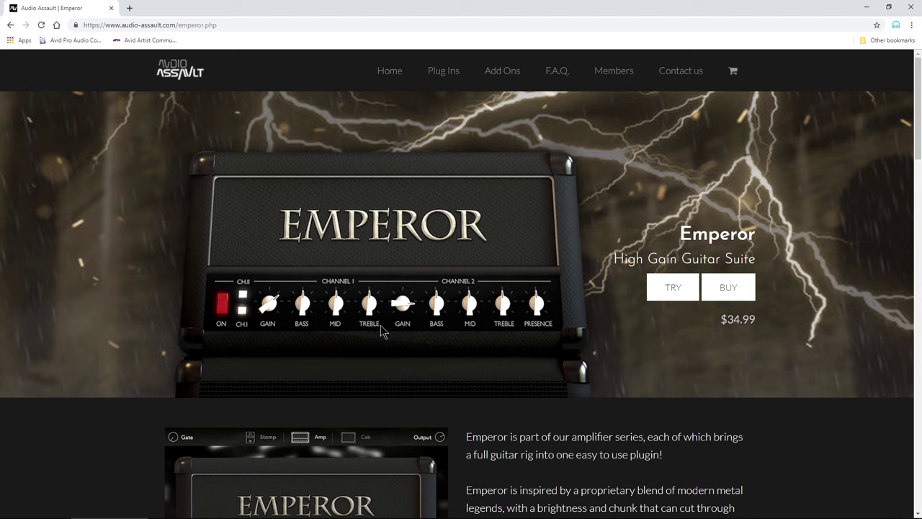
Step: Back in Pro Tools, select the Kings Crunch clip and start playback of the Guitar track
left_click(374, 508)
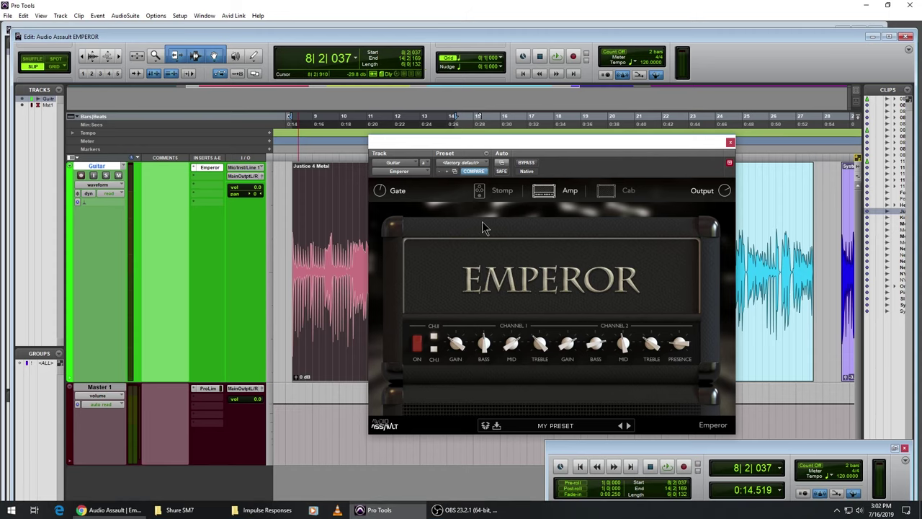
left_click_drag(529, 145, 582, 144)
left_click(533, 333)
key("space")
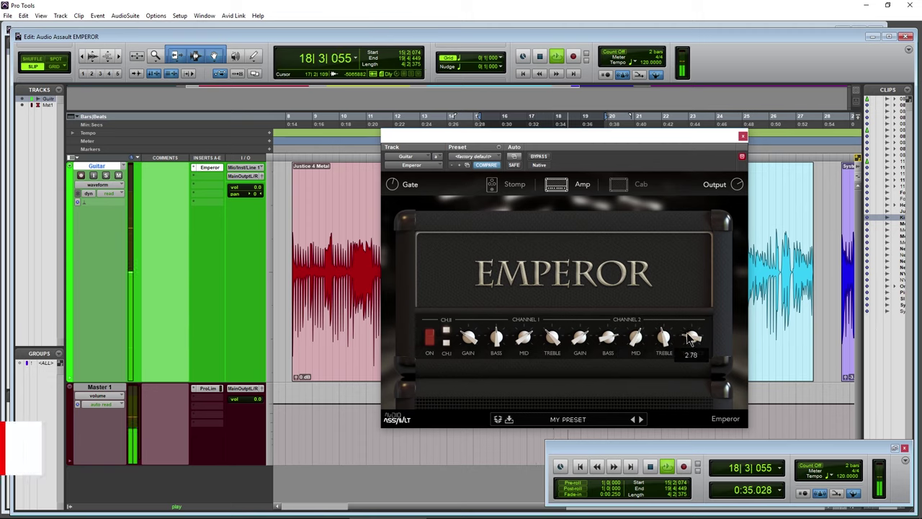
Step: Change the Emperor cabinet from IR Cabinet to American 4x12 with the Condenser T1 mic
left_click(628, 187)
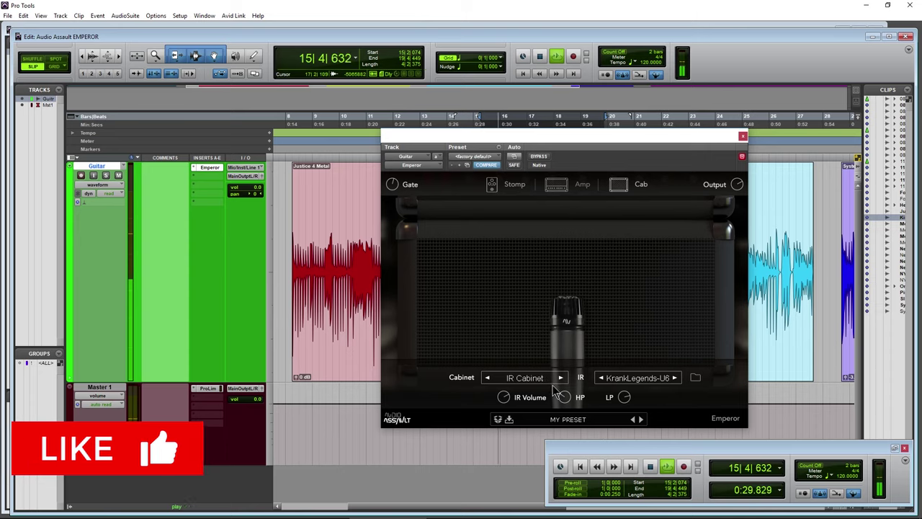
left_click(559, 381)
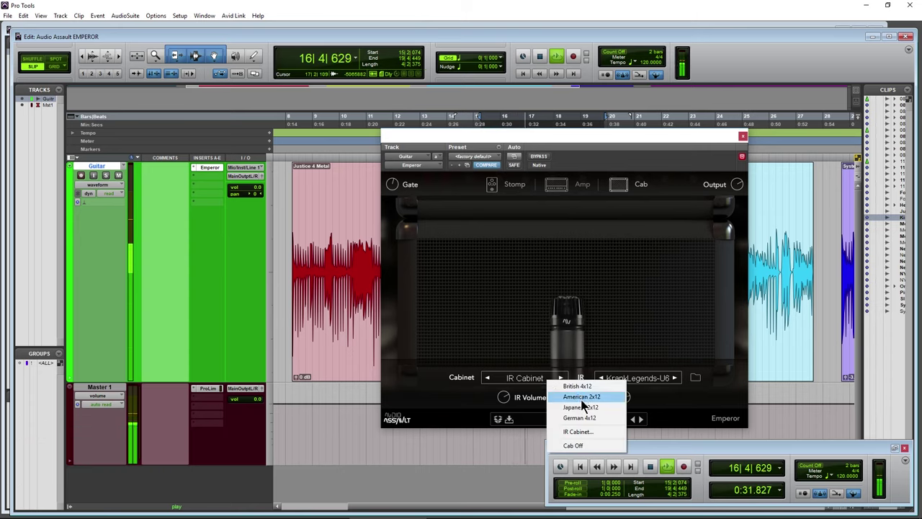
left_click(582, 400)
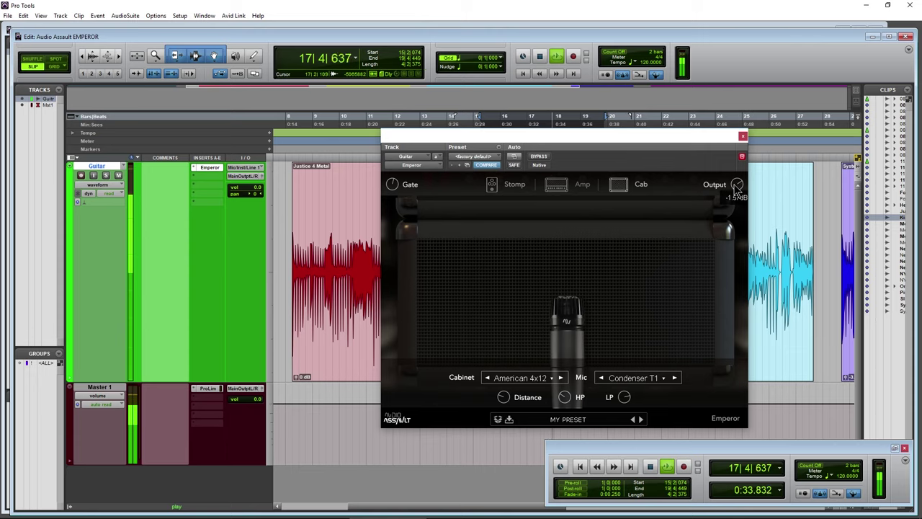